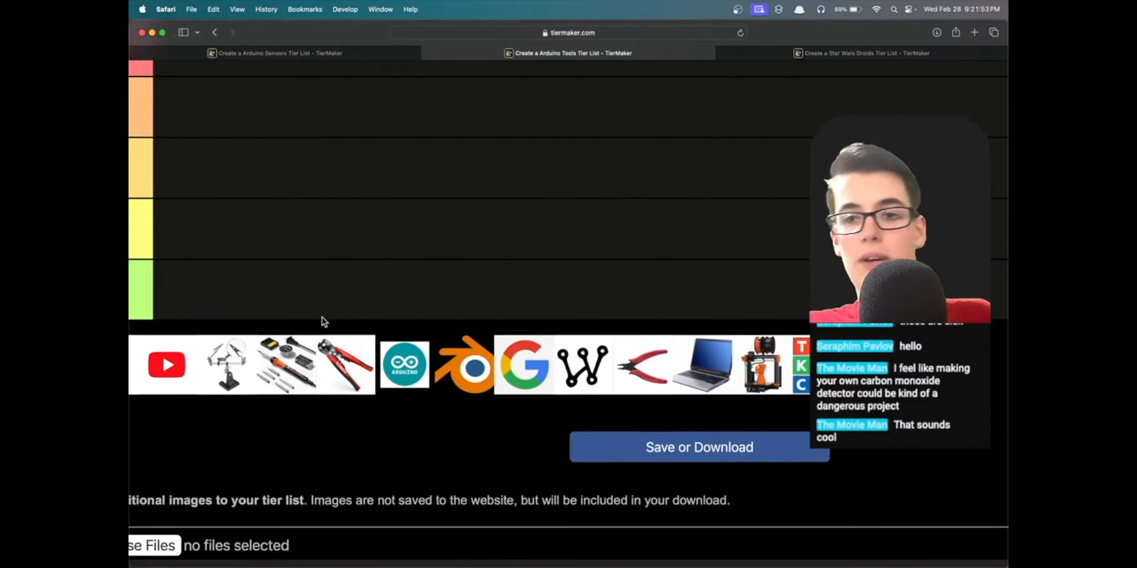
key(super+equal)
scroll(323, 323, down, 2)
scroll(324, 323, down, 1)
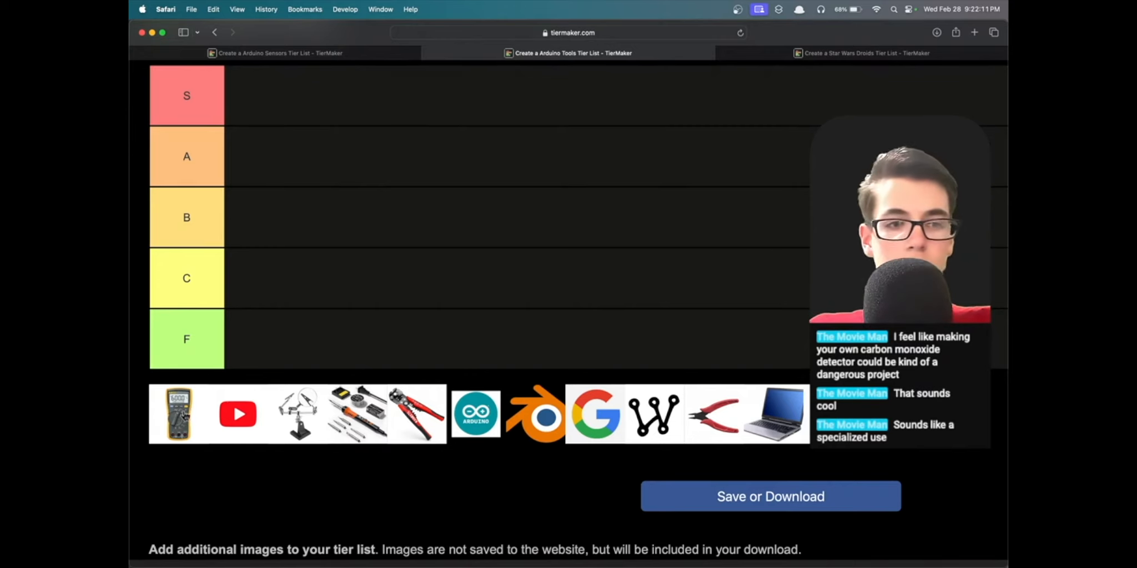
Move YouTube after the Arduino logo in the pool and rank the multimeter in tier A.
drag(238, 415, 455, 465)
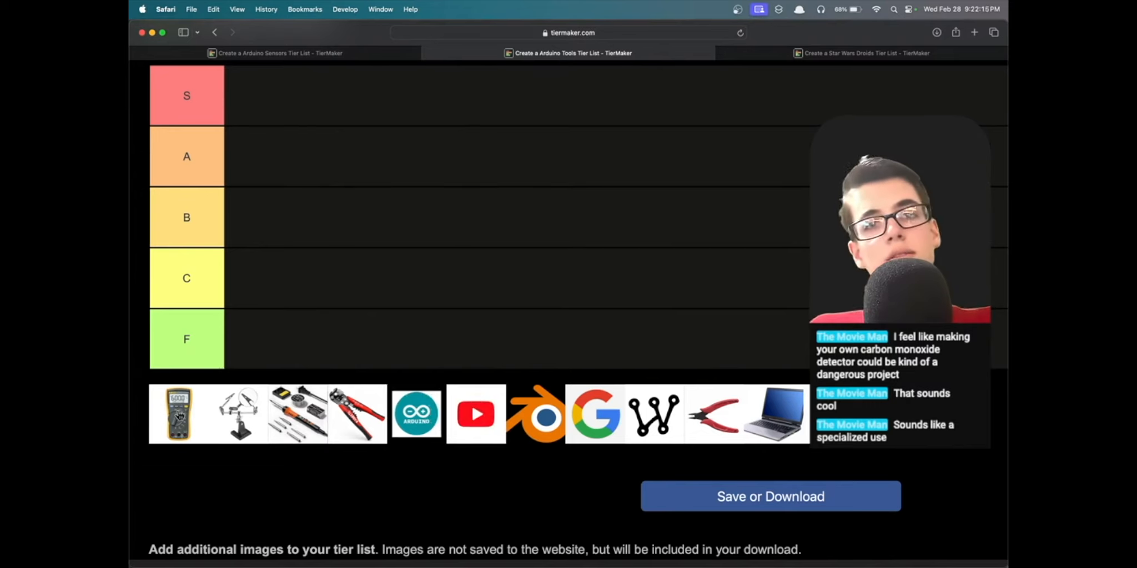
drag(178, 413, 265, 167)
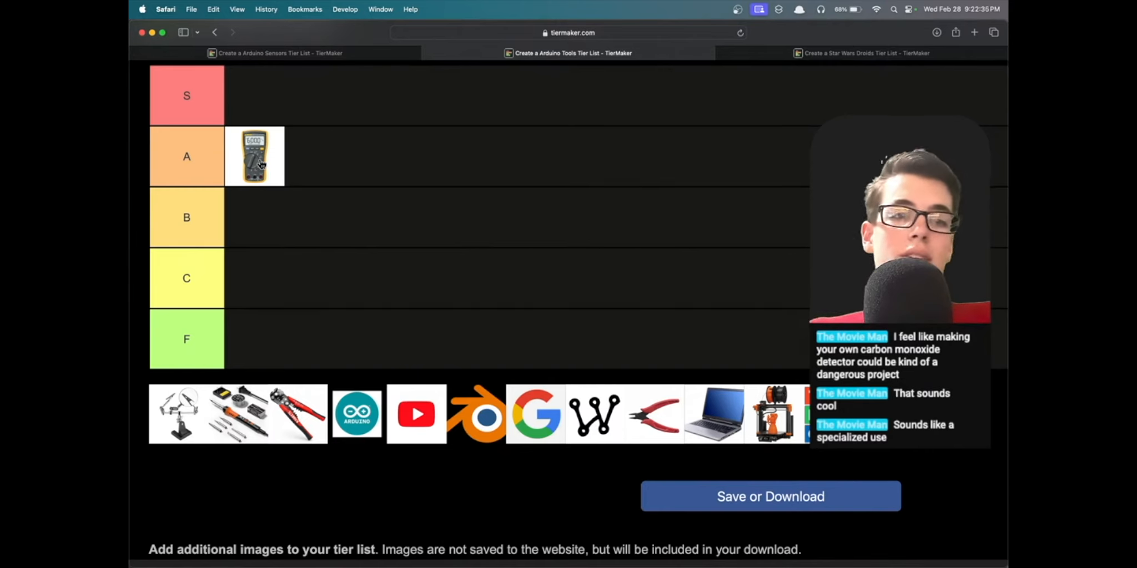
Keep the multimeter in tier A and place the helping-hands stand after it.
drag(262, 165, 263, 178)
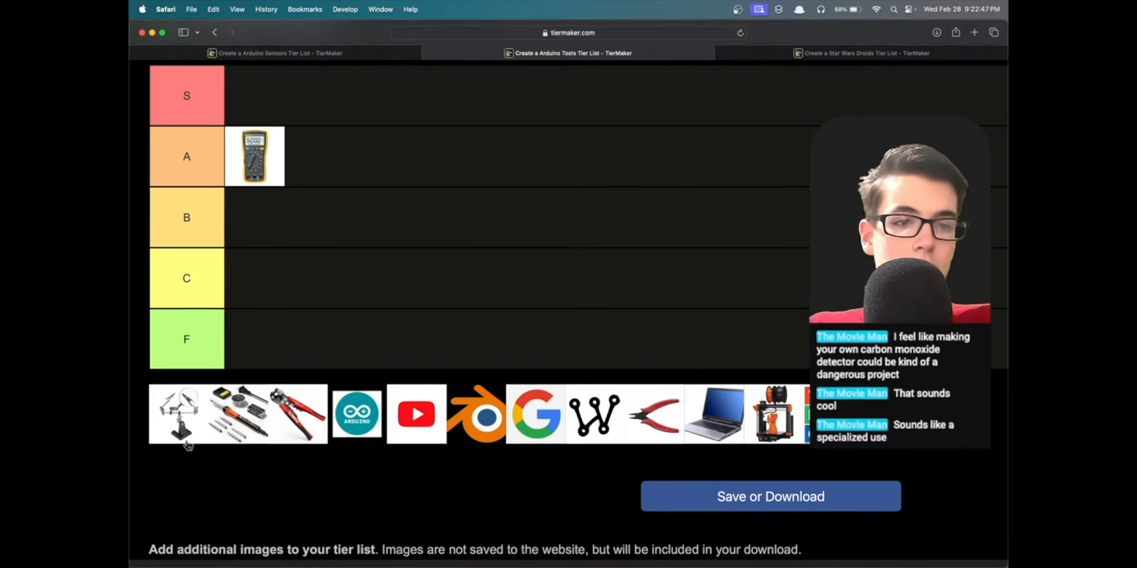
drag(182, 431, 314, 149)
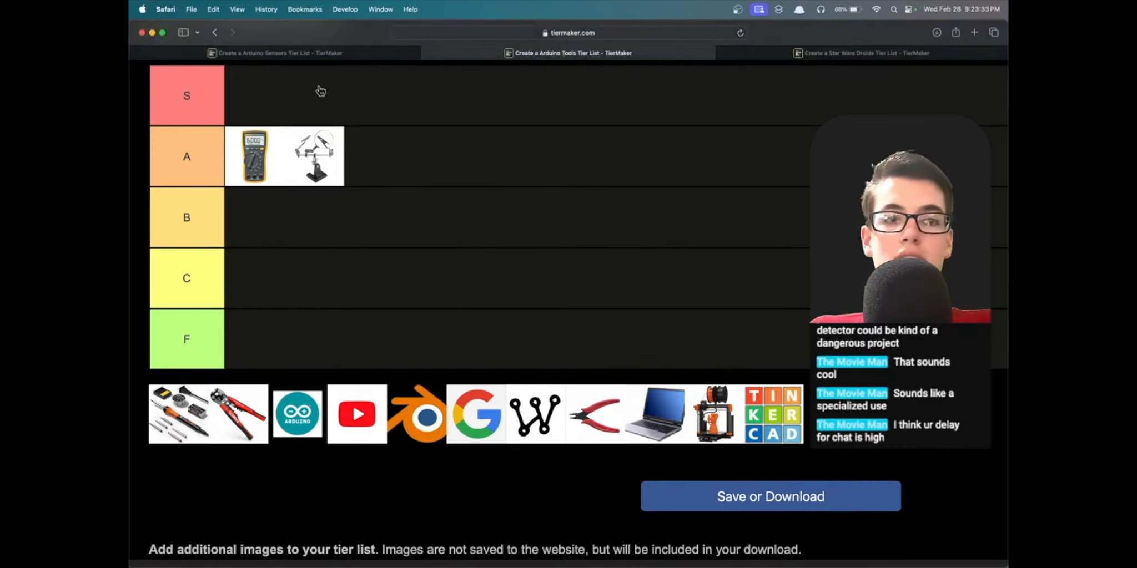
Try the helping hands in S, return them to A, and rank the soldering-iron kit in S.
drag(320, 154, 271, 106)
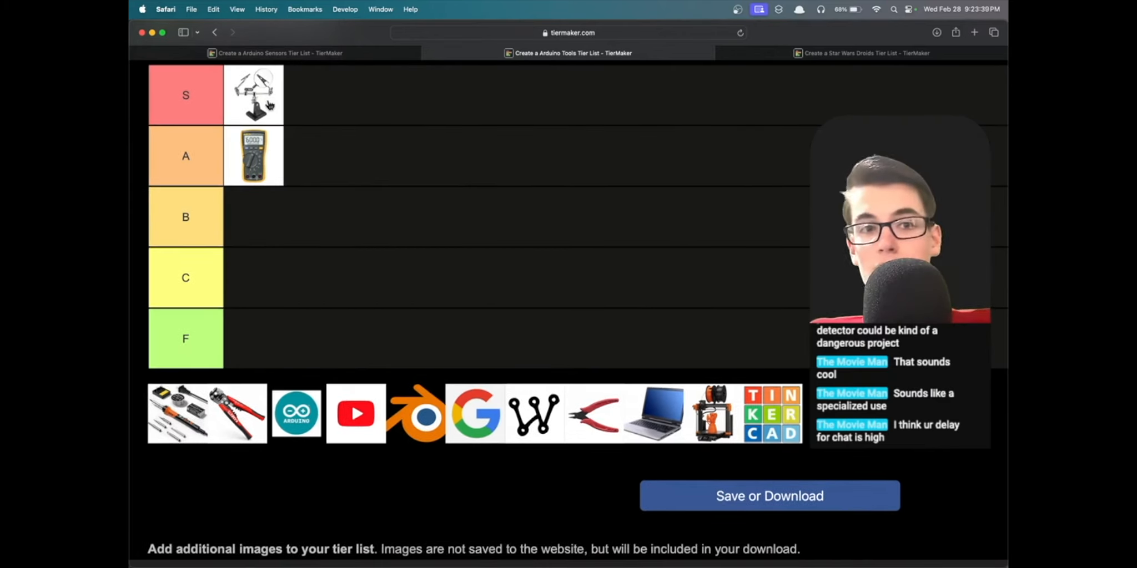
mouse_move(269, 105)
mouse_down()
mouse_move(314, 133)
mouse_move(321, 153)
mouse_up()
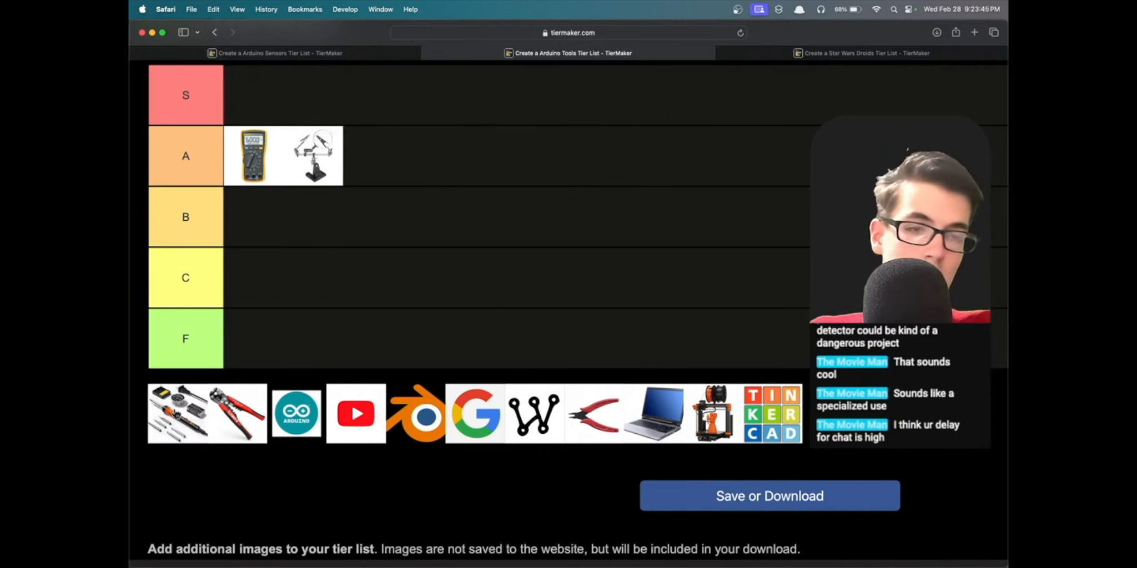
mouse_move(169, 415)
mouse_down()
mouse_move(191, 239)
mouse_move(253, 93)
mouse_up()
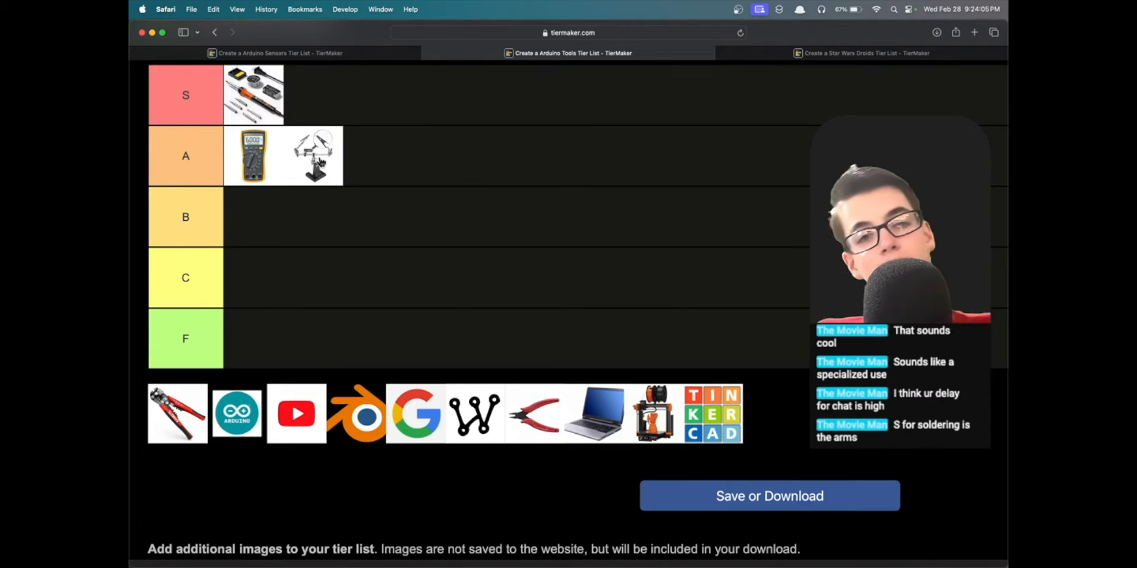
Leave the S and A labels unchanged and put the helping hands before the multimeter in A.
click(186, 95)
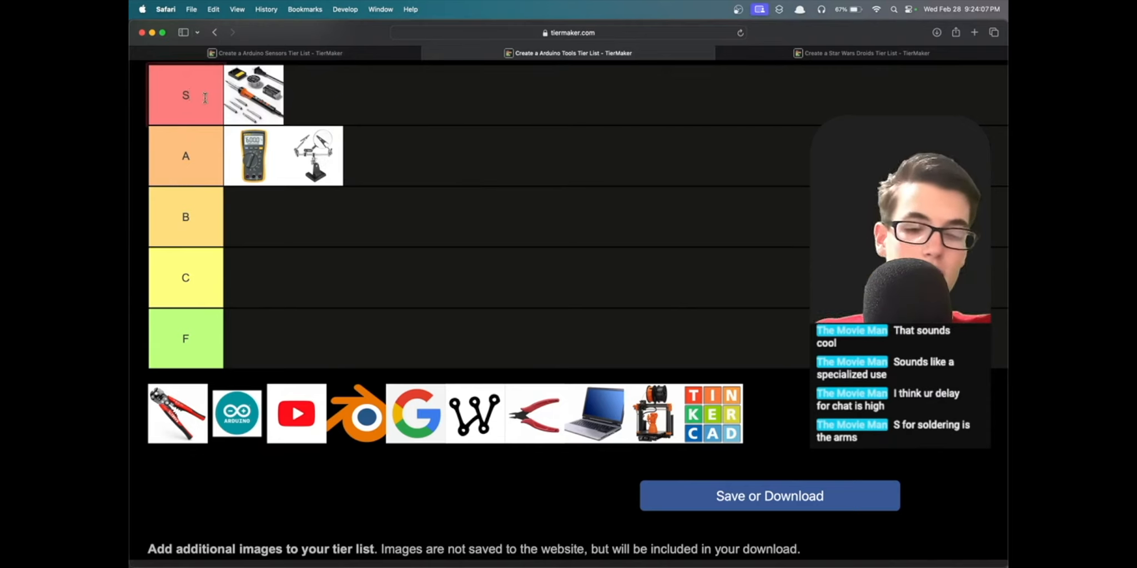
click(302, 100)
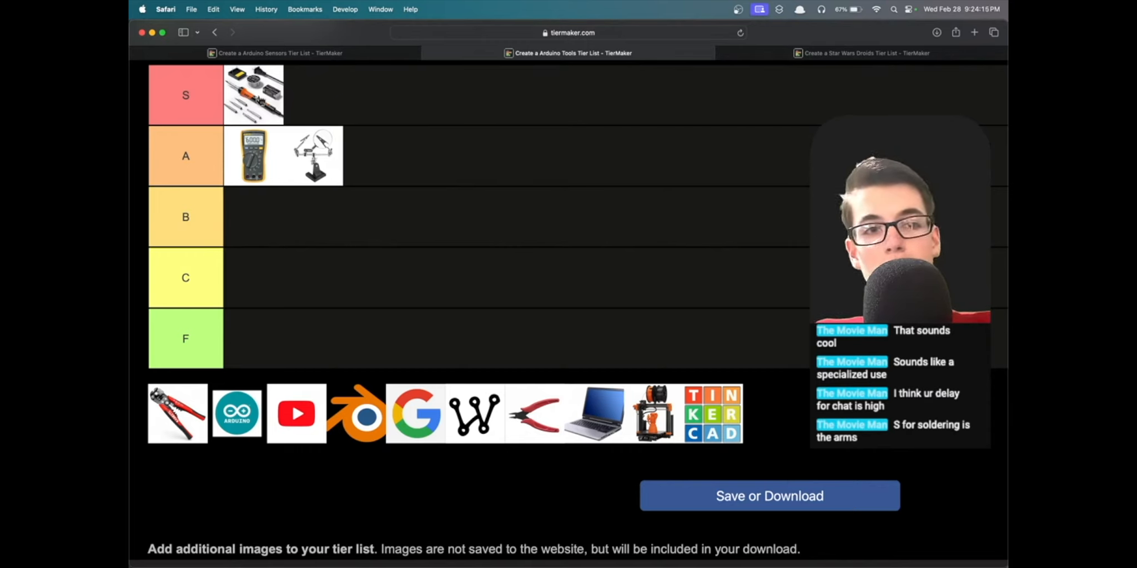
drag(318, 155, 256, 157)
click(202, 160)
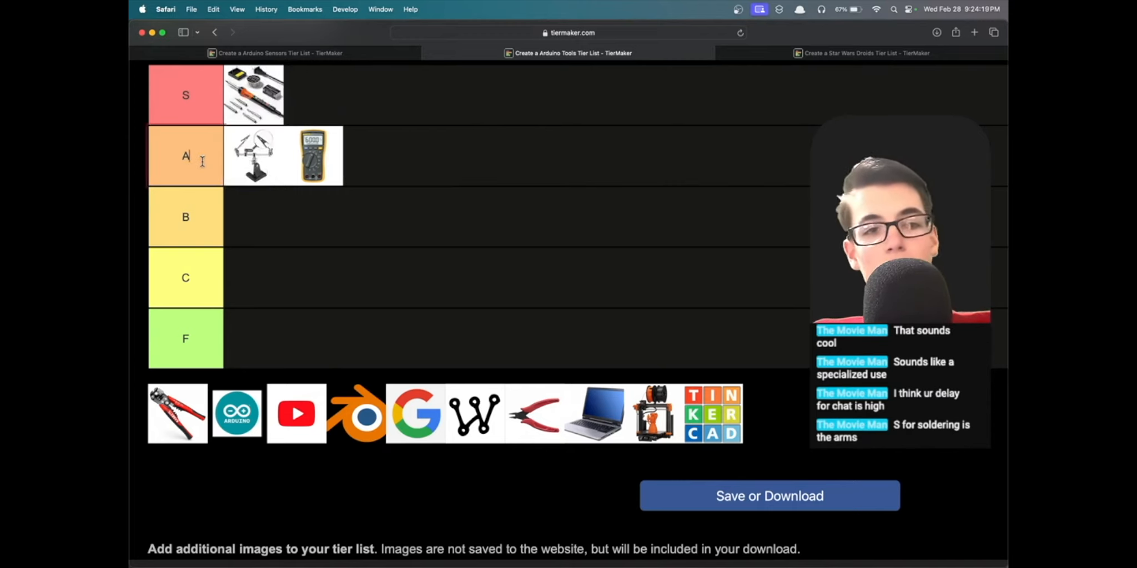
click(421, 172)
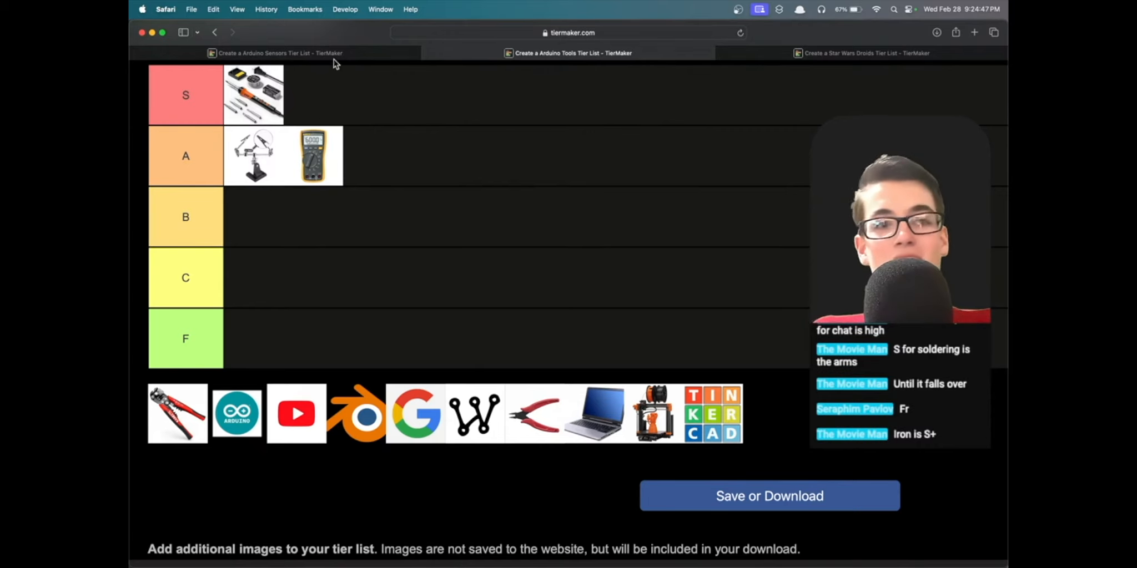
scroll(258, 111, up, 2)
scroll(214, 105, down, 2)
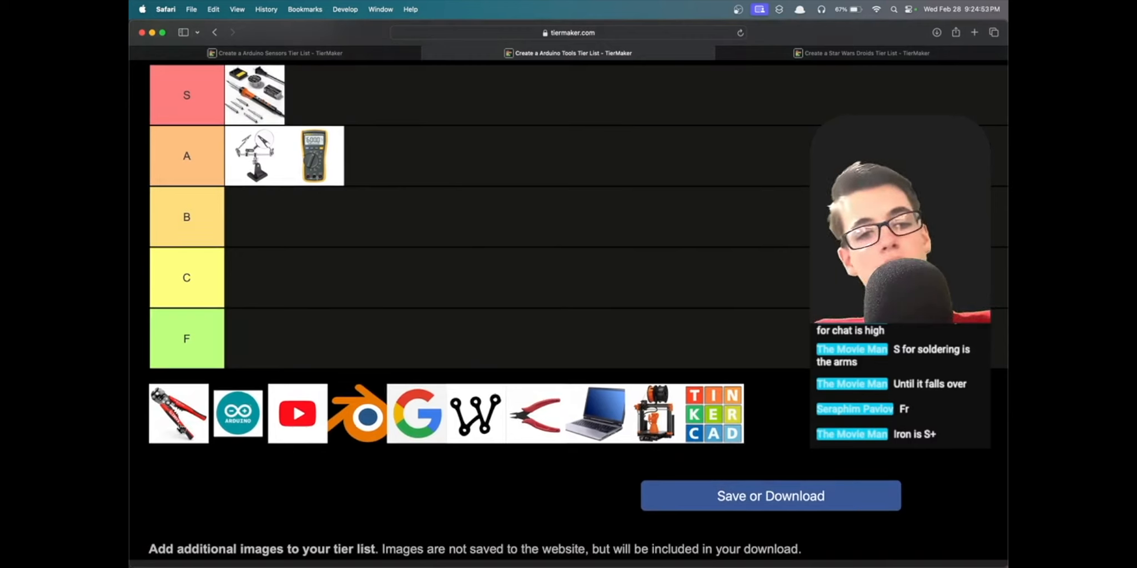
Place the wire strippers in tier B, then move them to the end of tier A.
mouse_move(179, 427)
mouse_down()
mouse_move(391, 222)
mouse_move(387, 196)
mouse_move(250, 229)
mouse_up()
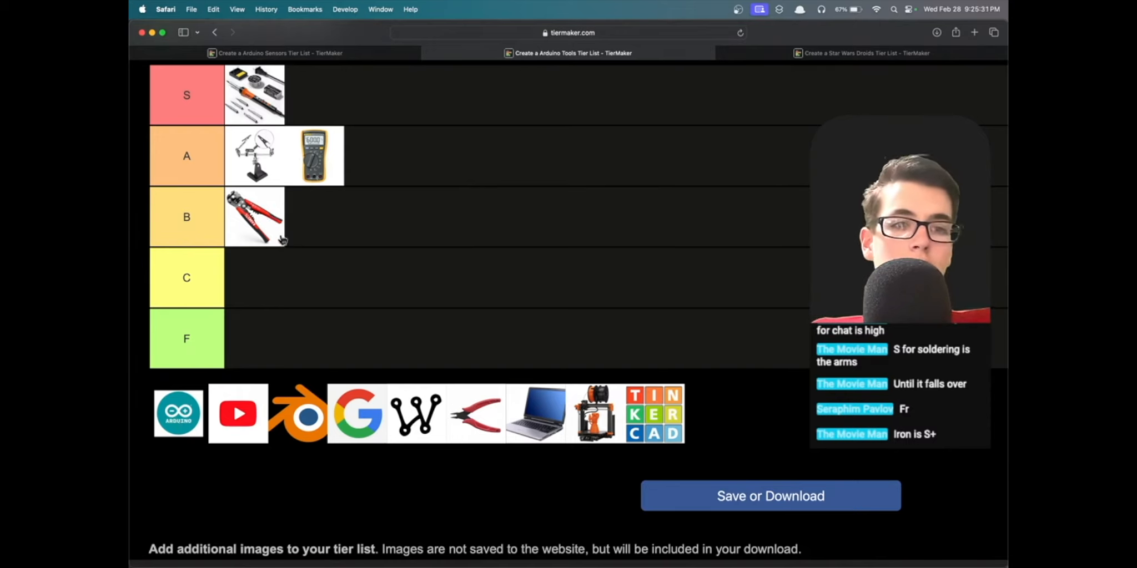
key(super+equal)
key(super+equal)
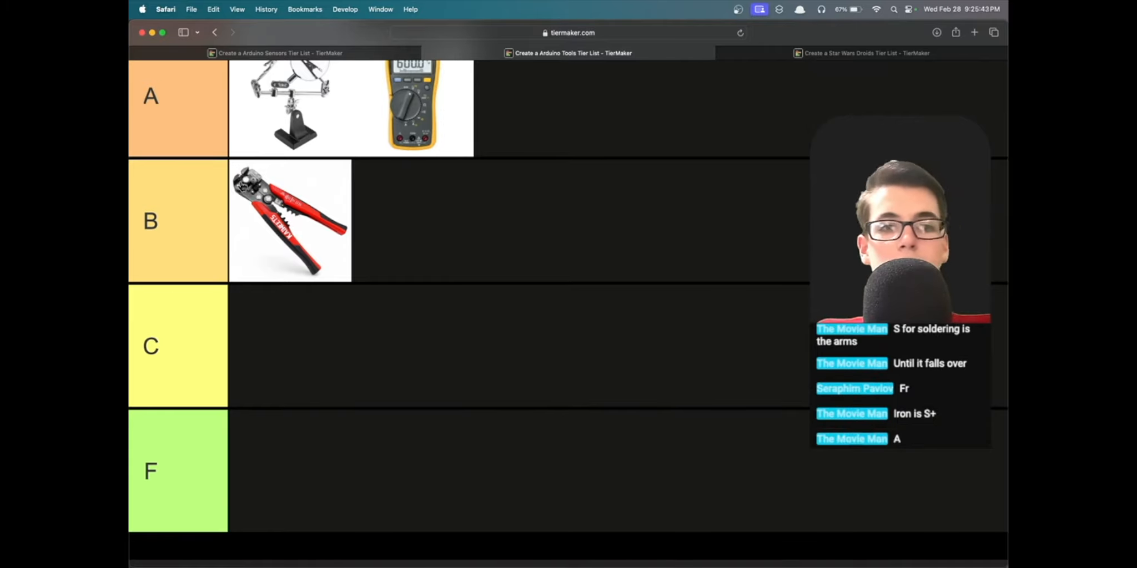
scroll(227, 207, down, 3)
scroll(227, 206, down, 3)
scroll(226, 206, up, 3)
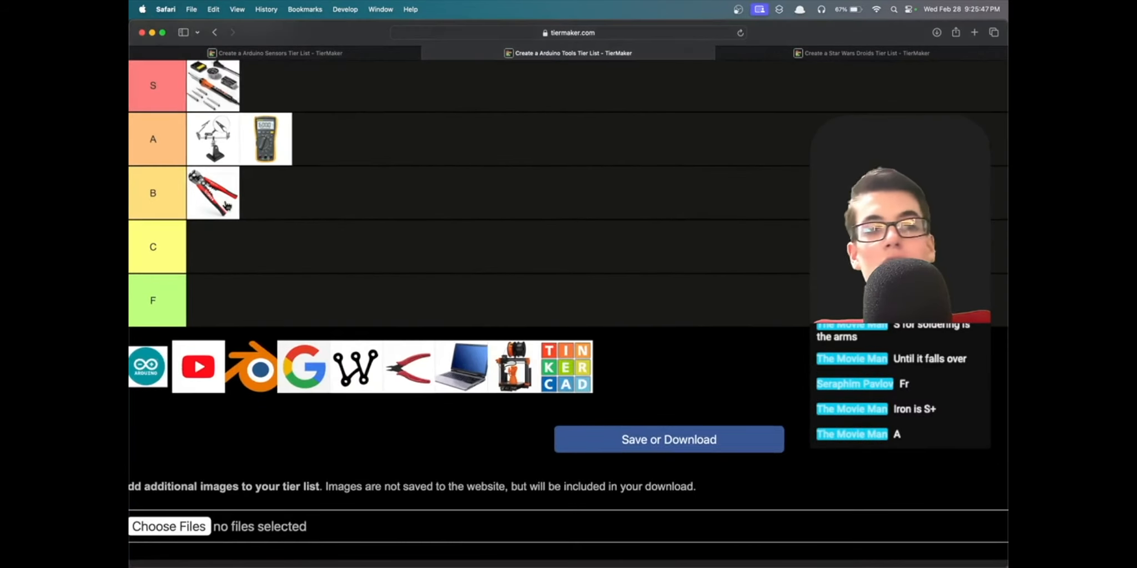
scroll(223, 206, left, 2)
scroll(223, 206, up, 1)
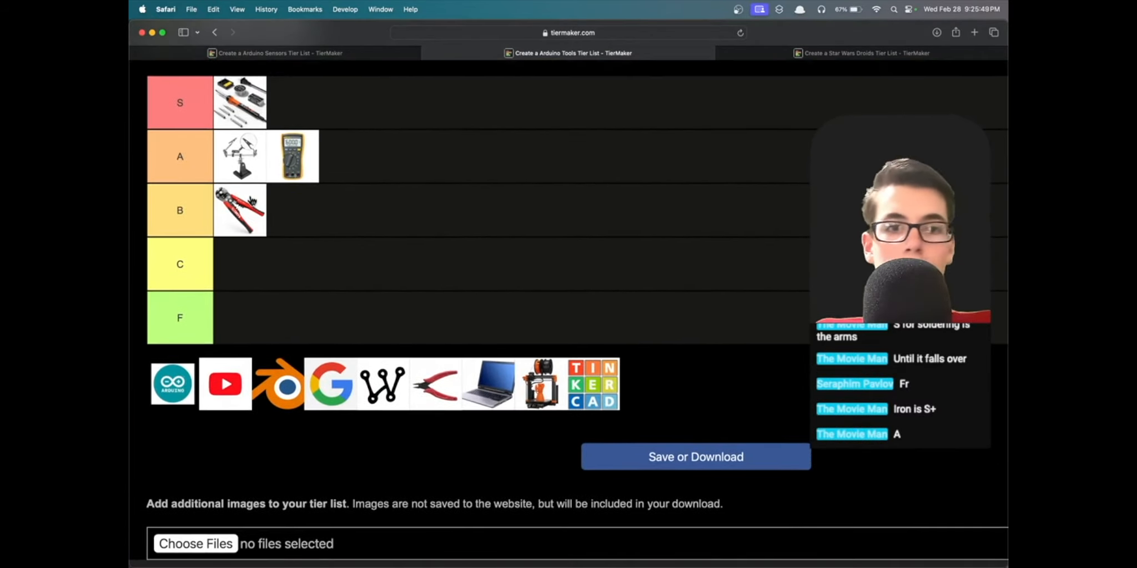
drag(247, 206, 366, 171)
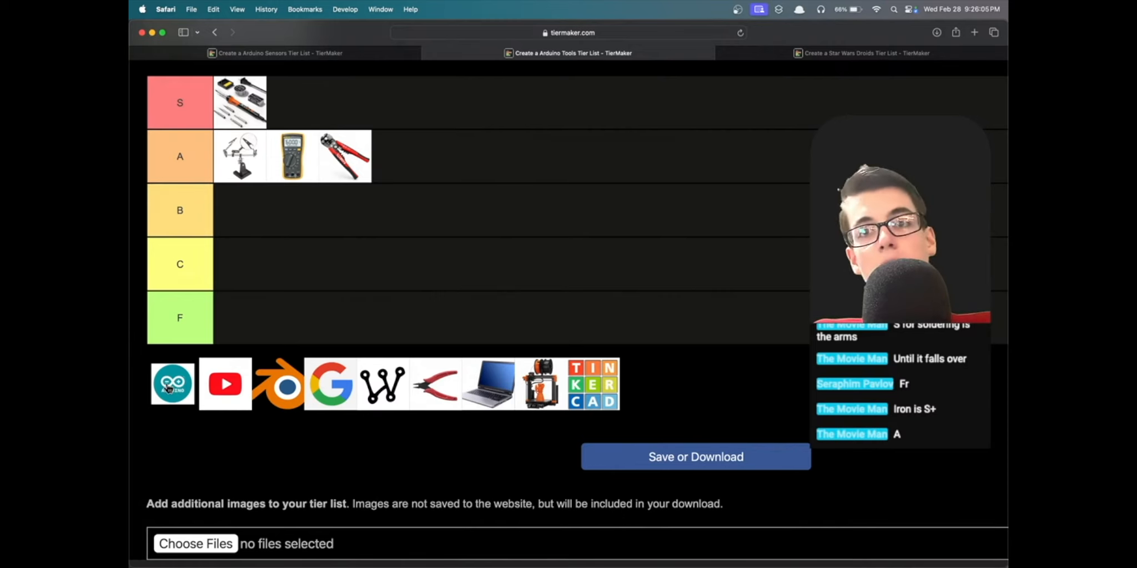
Rank the Arduino logo and YouTube in tier S after the soldering kit.
drag(169, 388, 293, 102)
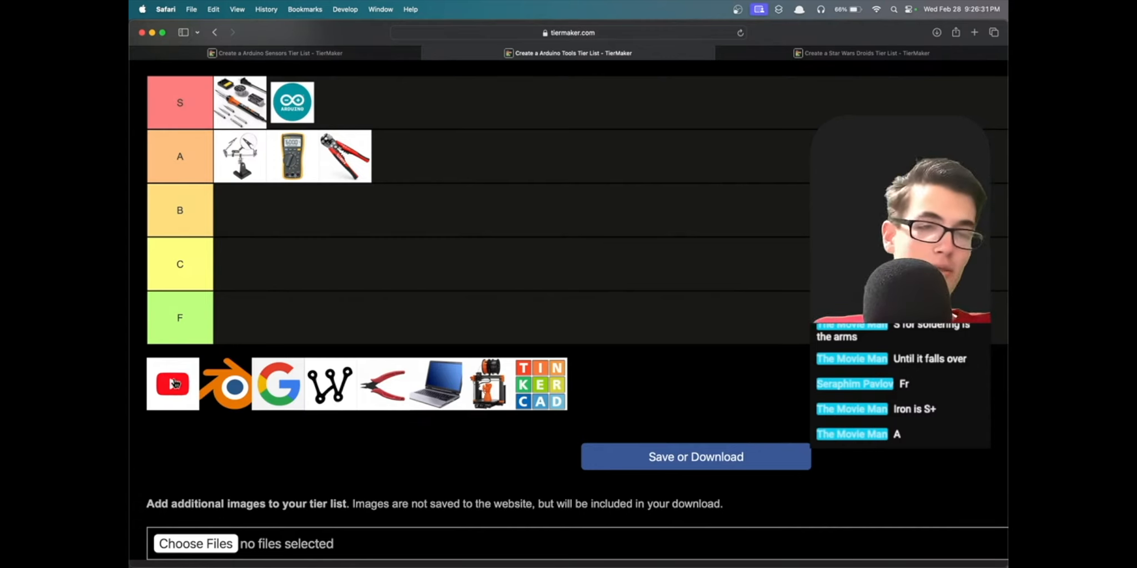
mouse_move(178, 394)
mouse_down()
mouse_move(185, 356)
mouse_move(352, 127)
mouse_up()
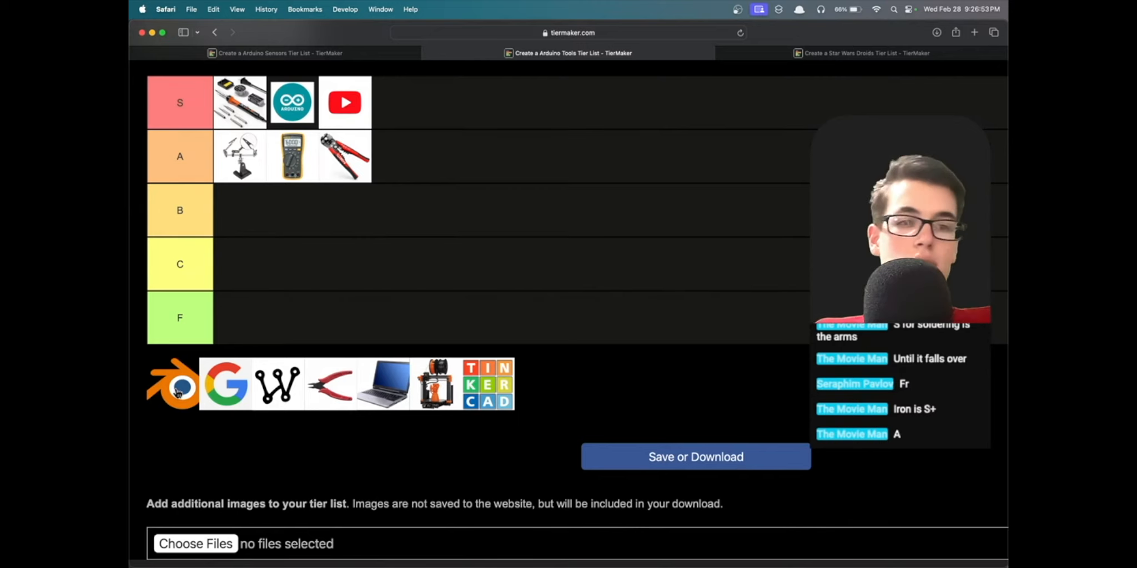
Try Blender in B and C, rank Google in S after YouTube, and settle Blender in B.
drag(178, 391, 249, 214)
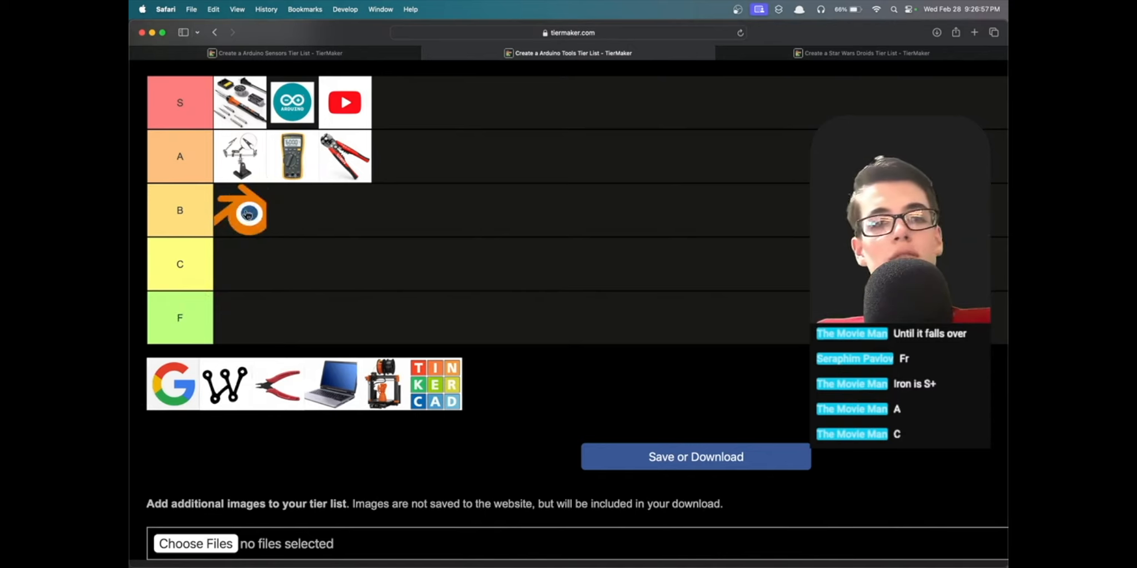
mouse_move(250, 215)
mouse_down()
mouse_move(247, 268)
mouse_move(211, 215)
mouse_up()
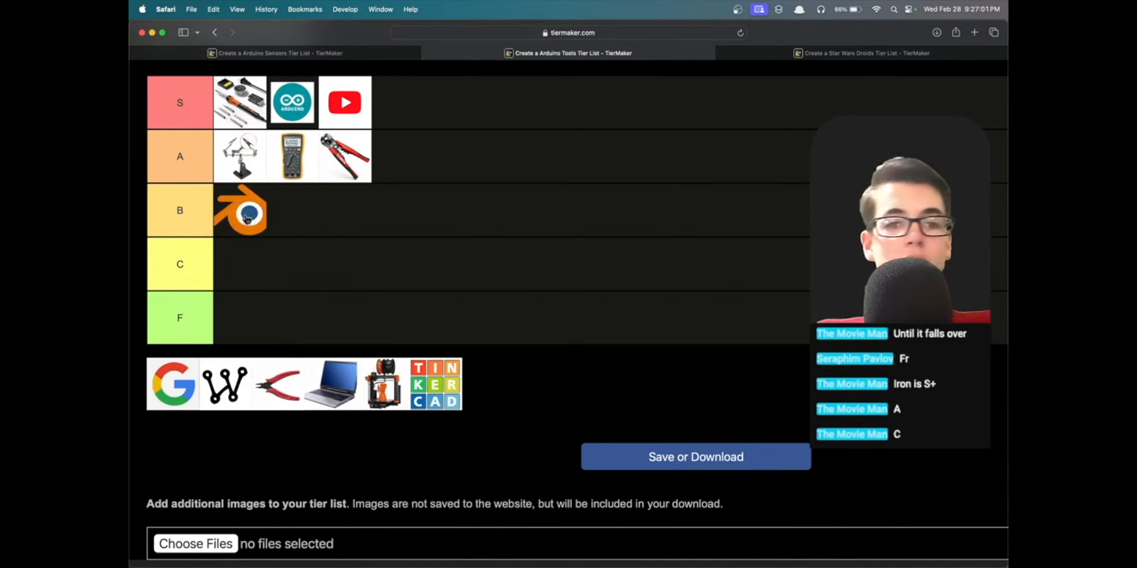
drag(211, 215, 250, 280)
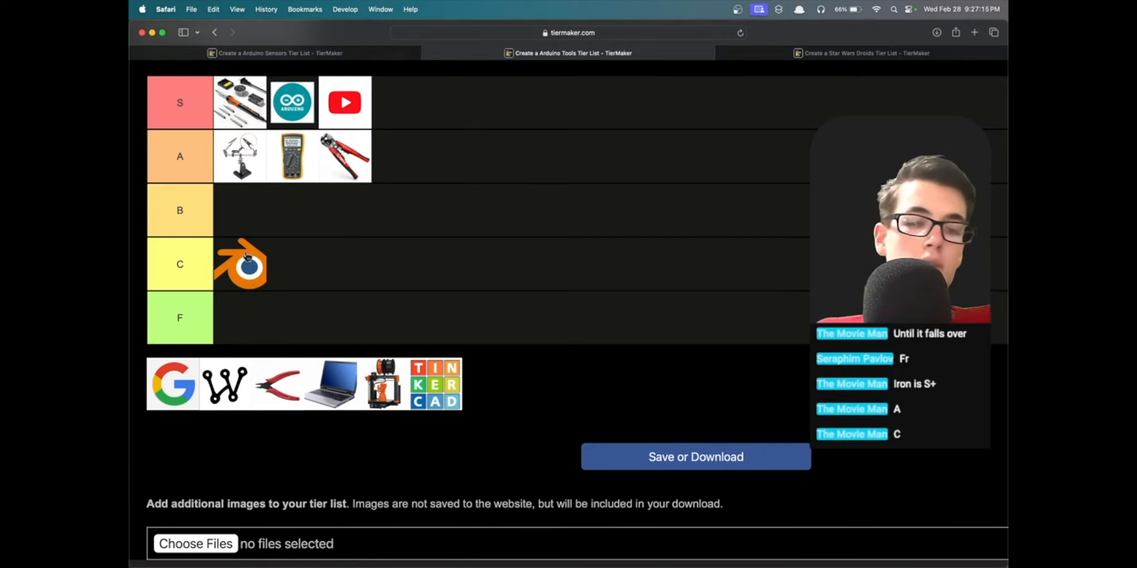
drag(168, 388, 398, 127)
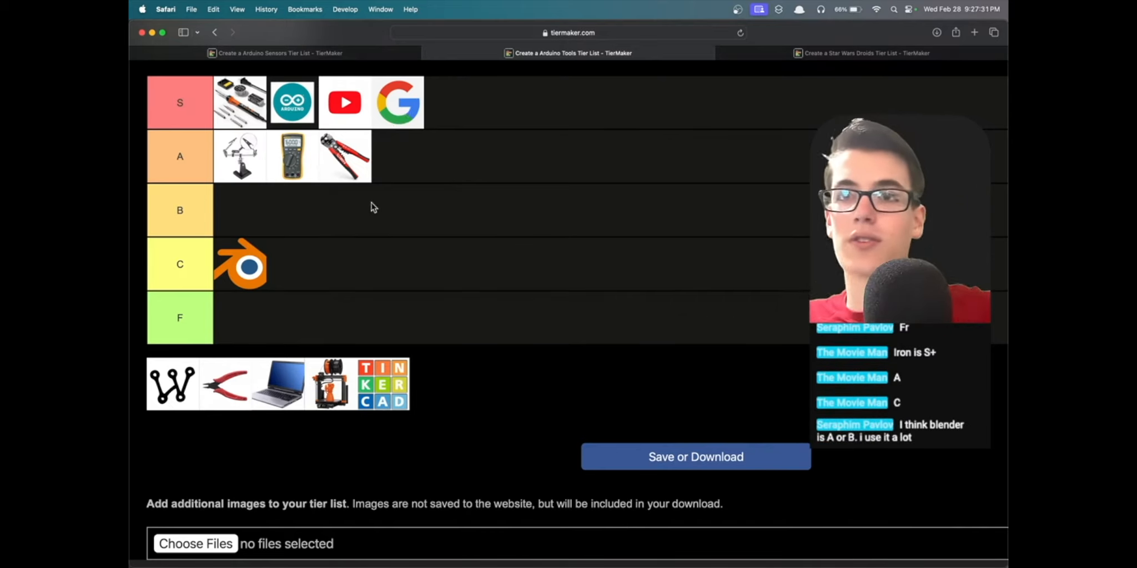
drag(232, 271, 255, 219)
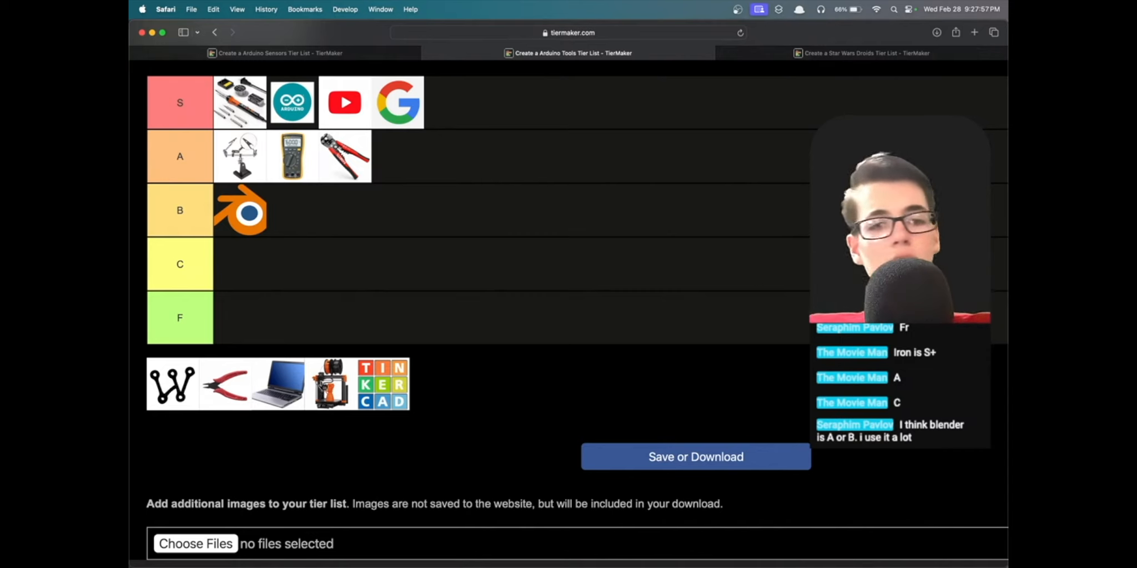
drag(171, 384, 217, 425)
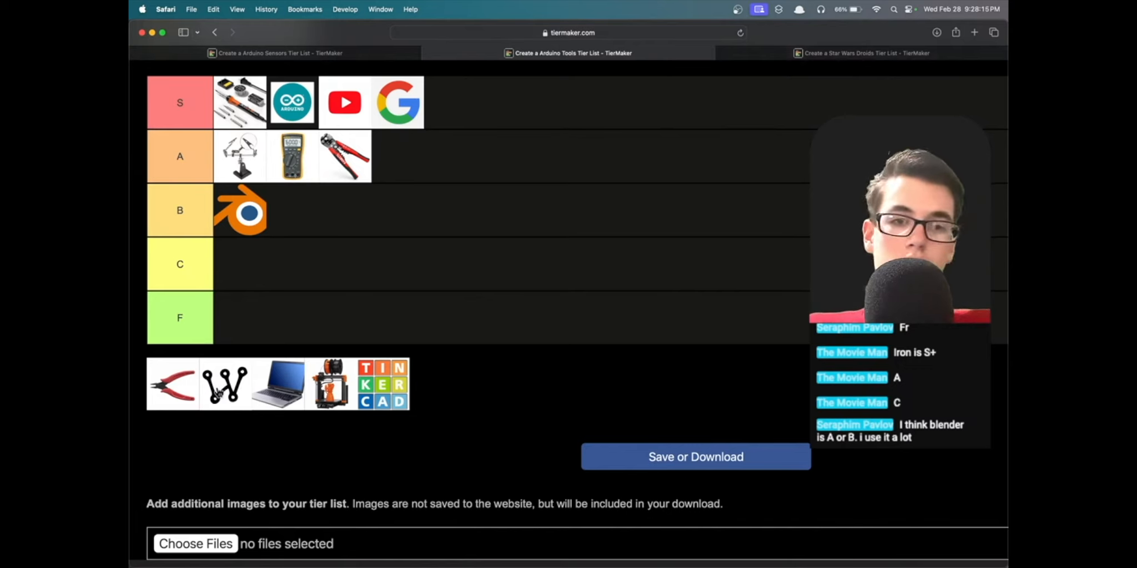
drag(217, 394, 407, 167)
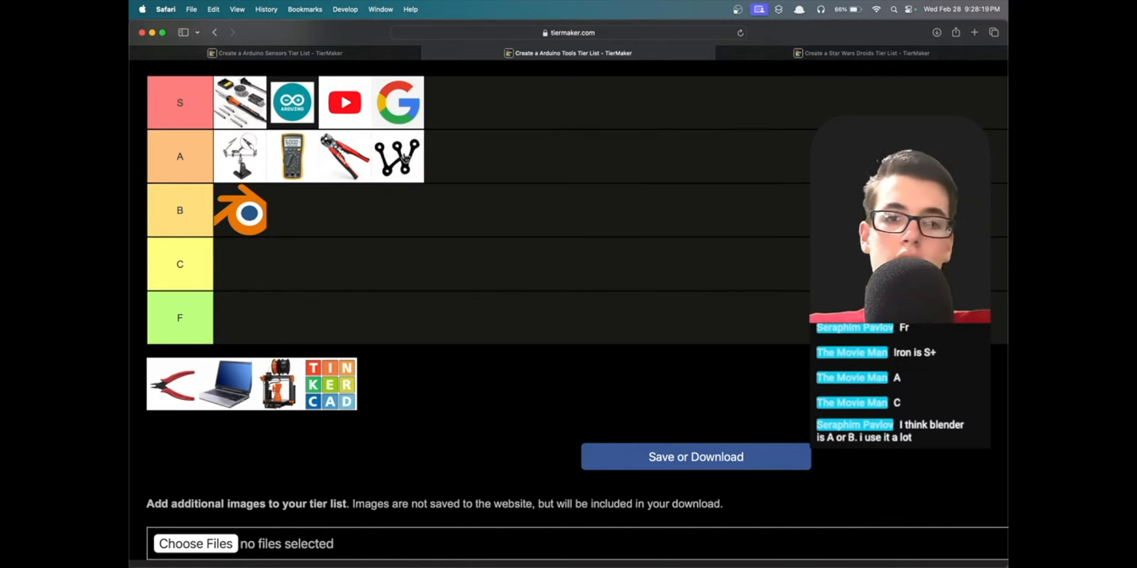
Open wokwi.com in a new tab and load the Electronic Safe project in the Arduino simulator.
click(974, 32)
text(wokwi.com)
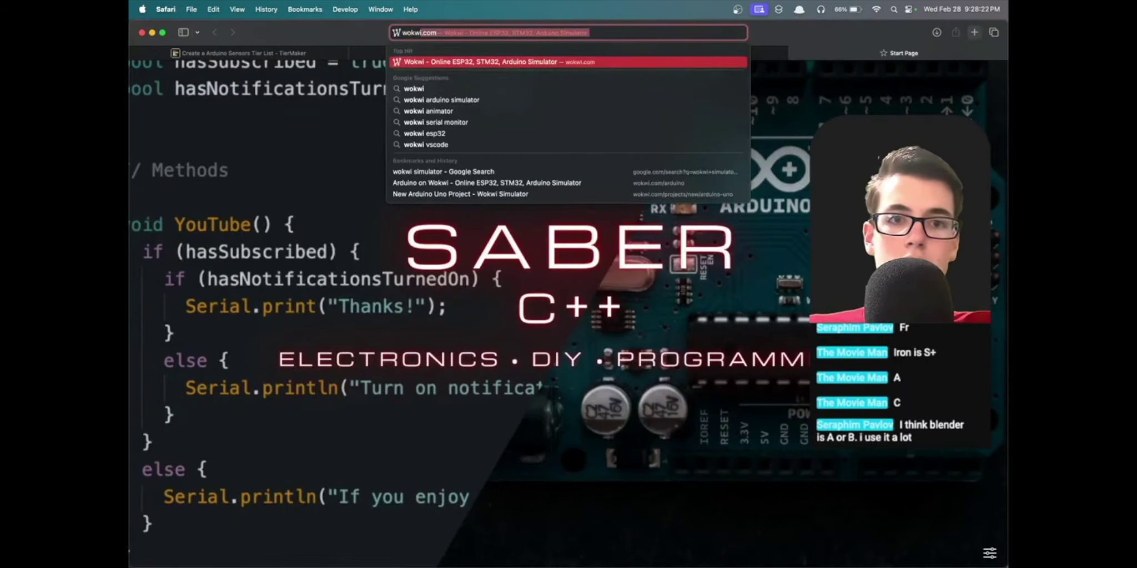
key(Return)
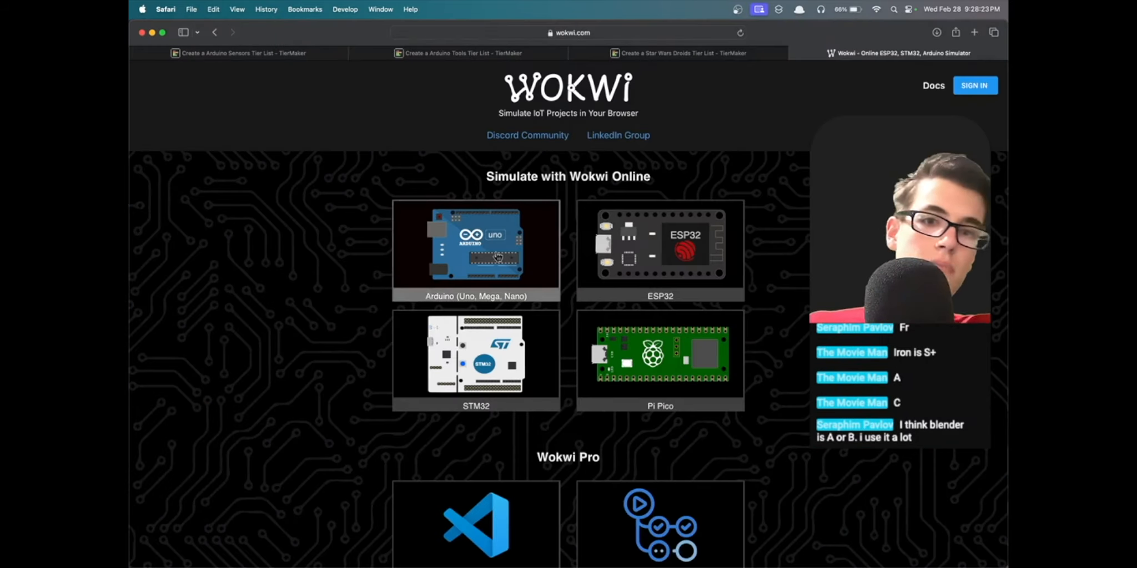
click(497, 257)
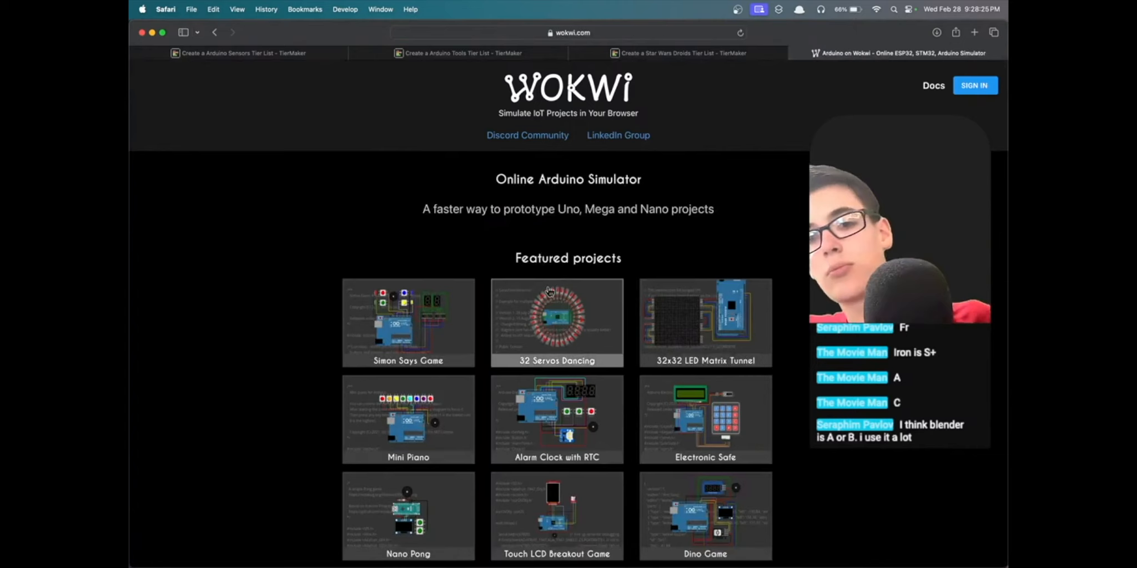
scroll(480, 320, down, 5)
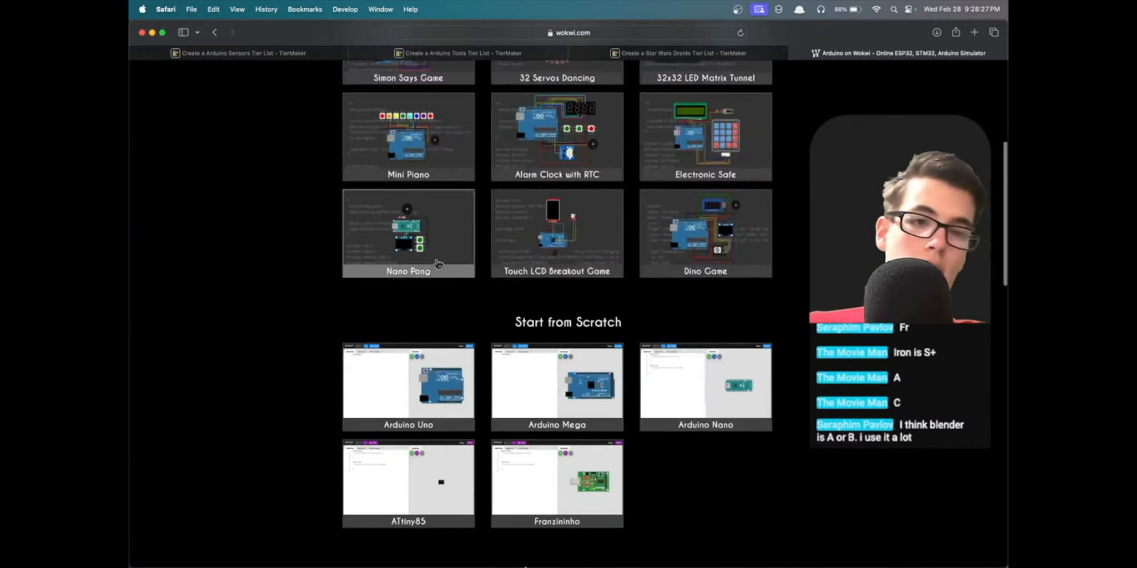
scroll(429, 269, up, 3)
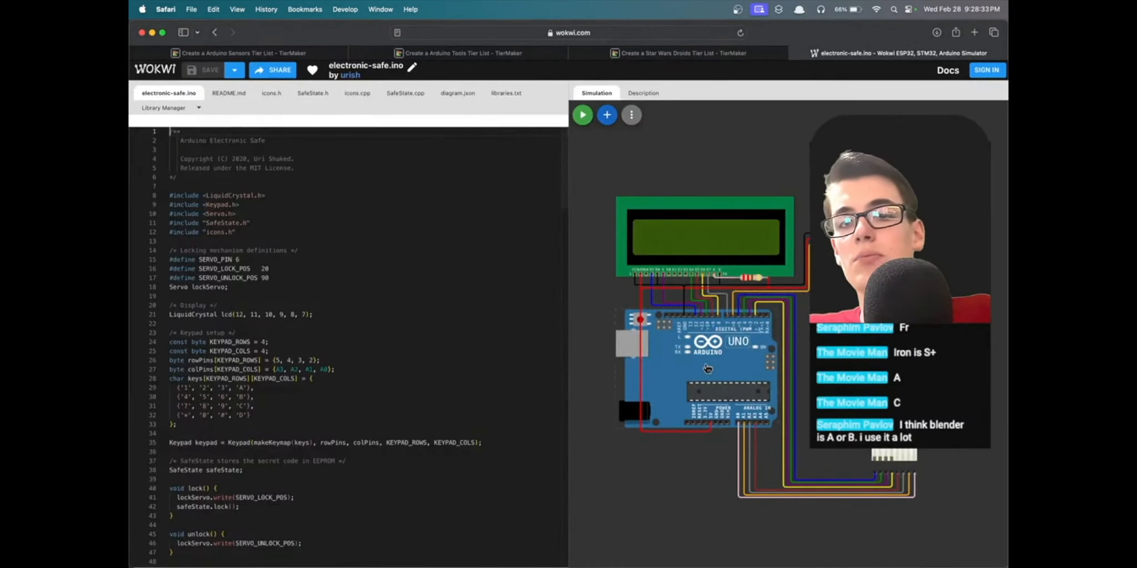
mouse_move(709, 369)
mouse_down()
mouse_move(746, 349)
mouse_move(678, 438)
mouse_move(727, 370)
mouse_up()
Run the electronic safe simulation, view icons.h, and return to the Arduino Sensors tier list.
click(581, 114)
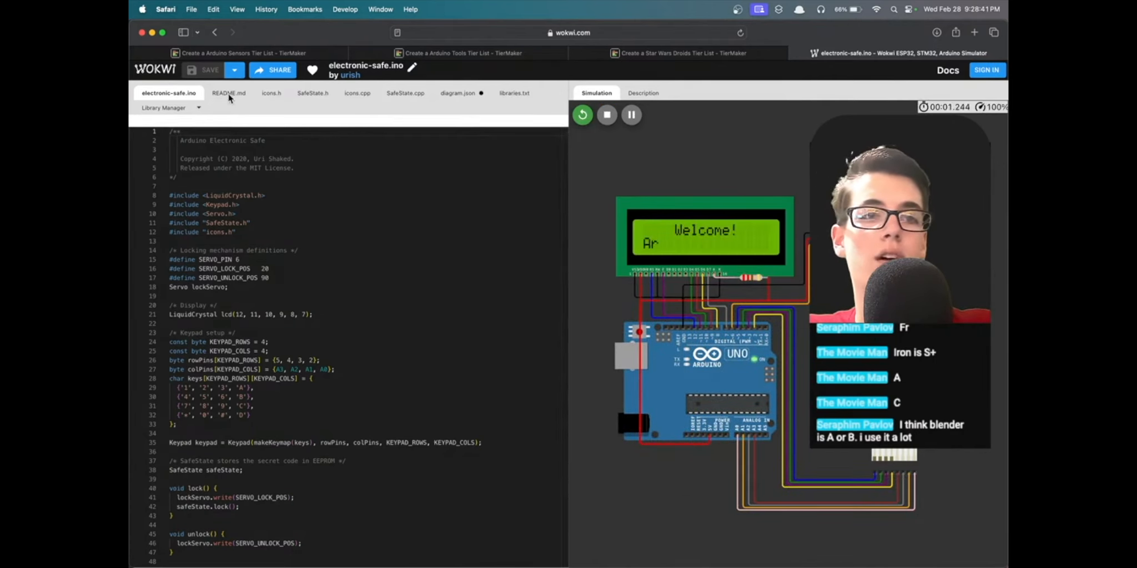
click(274, 94)
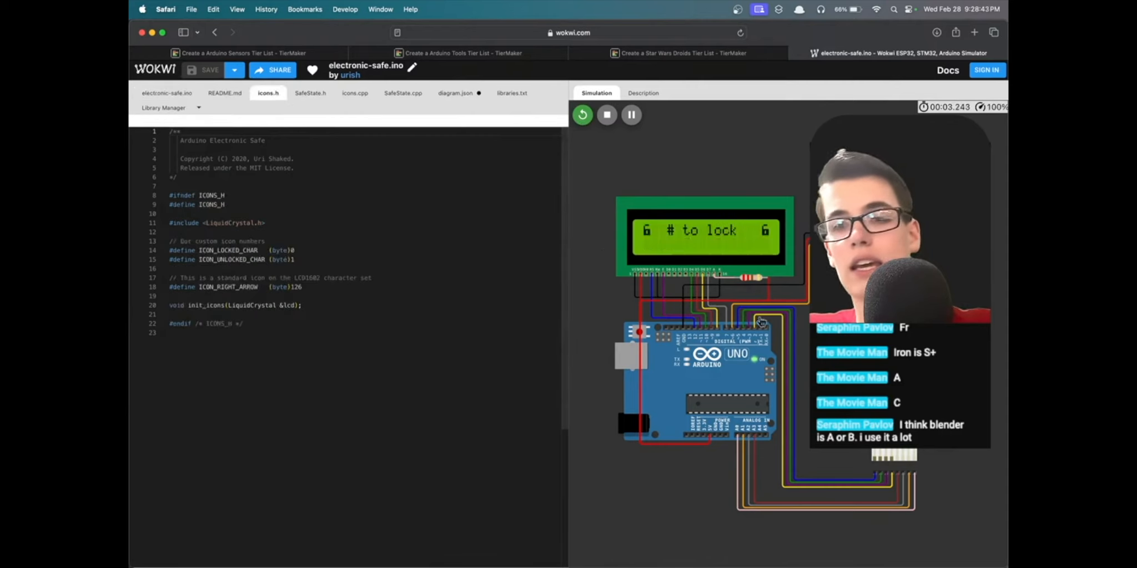
click(283, 54)
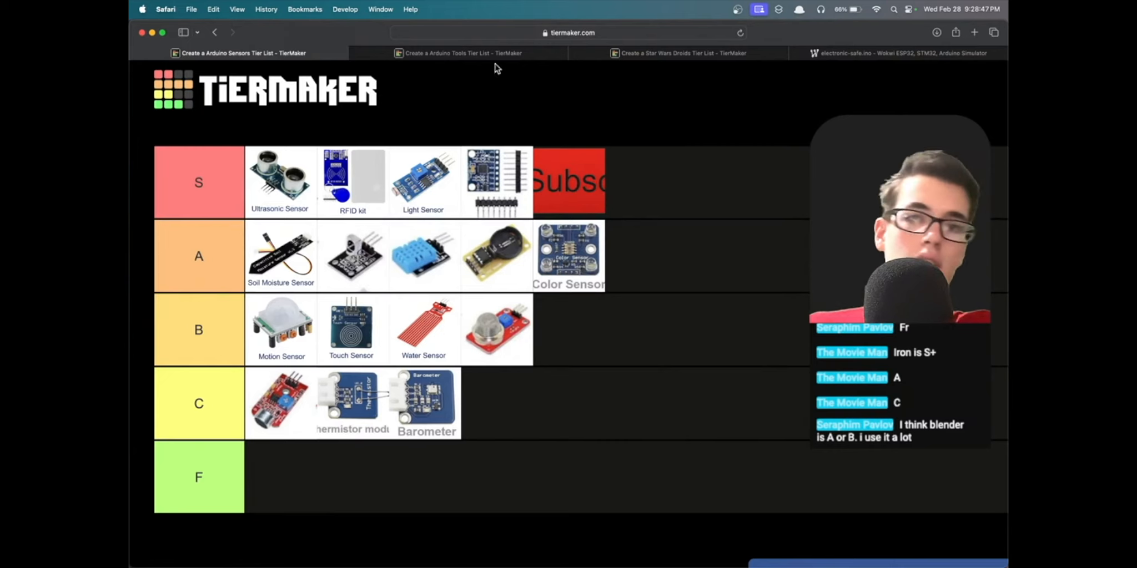
On the Tools list, put the red pliers in B beside Blender via C, and the laptop ending tier S.
click(475, 53)
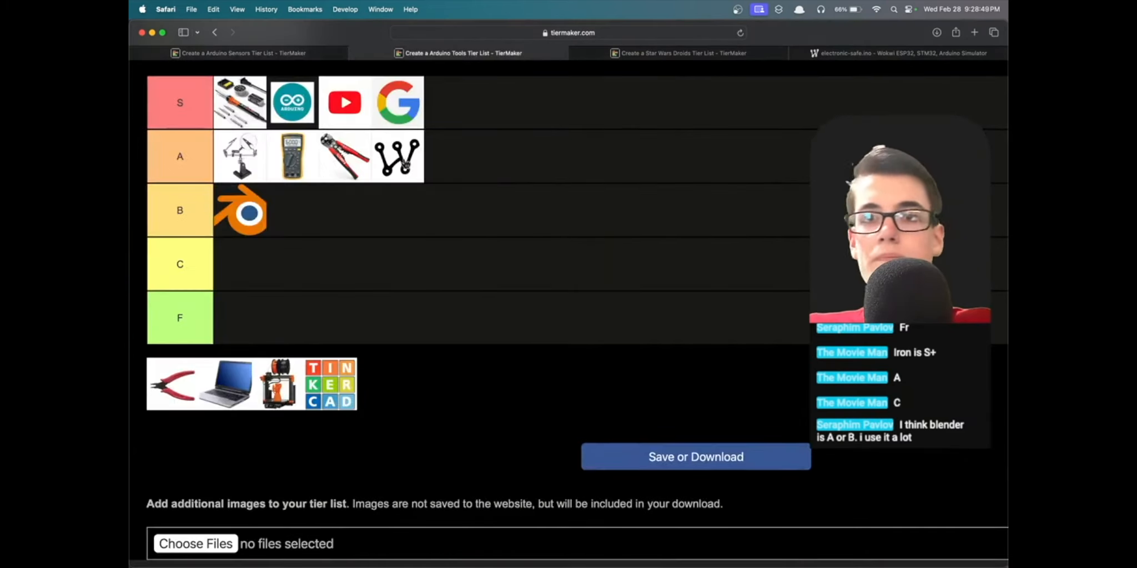
mouse_move(173, 384)
mouse_down()
mouse_move(305, 256)
mouse_move(295, 237)
mouse_up()
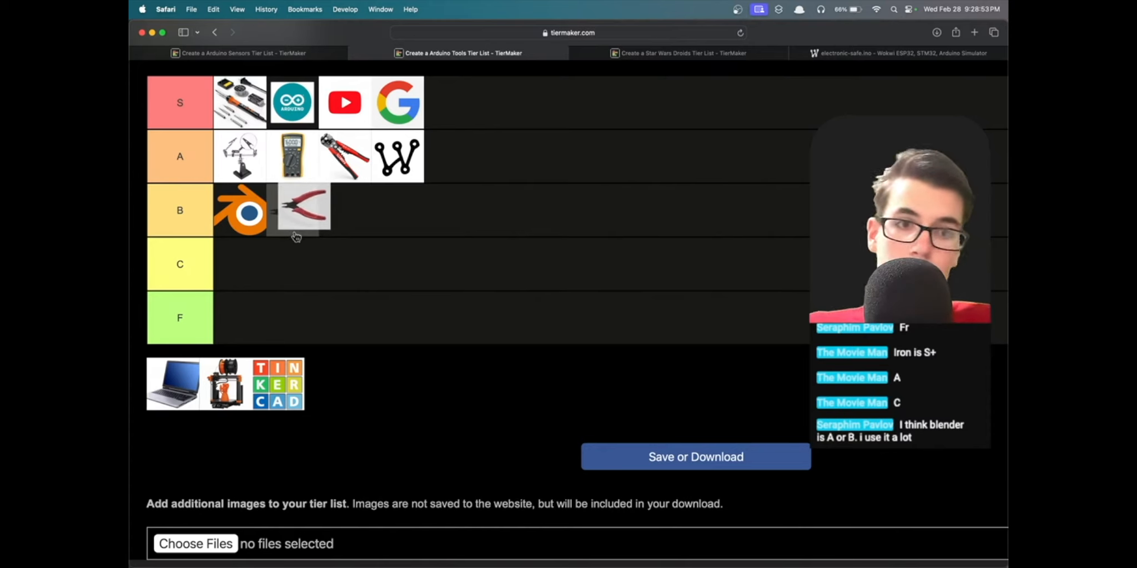
drag(296, 238, 244, 268)
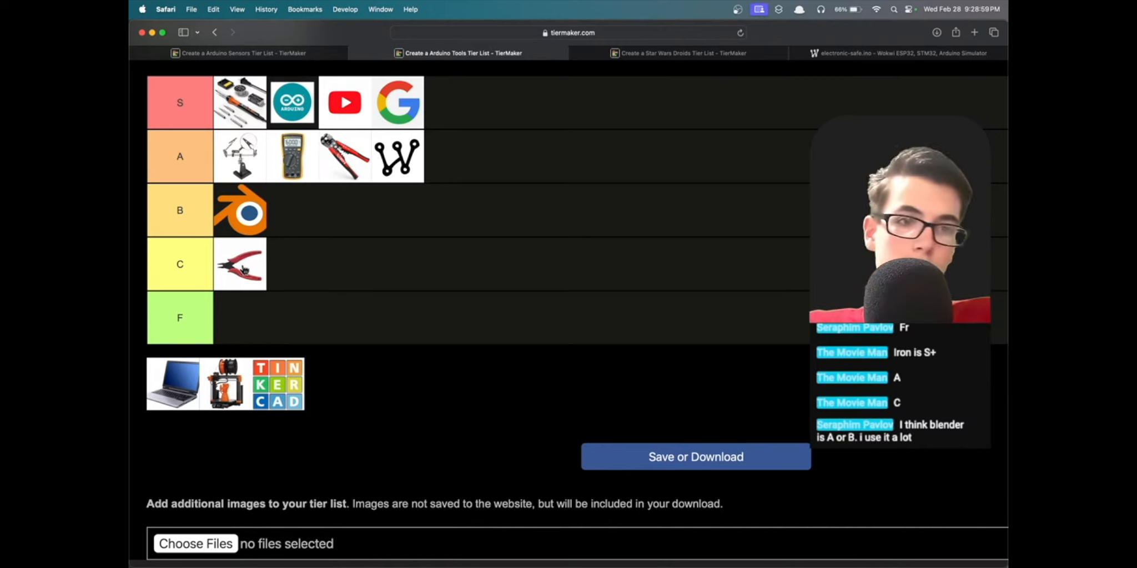
mouse_move(243, 269)
mouse_down()
mouse_move(299, 256)
mouse_move(267, 267)
mouse_up()
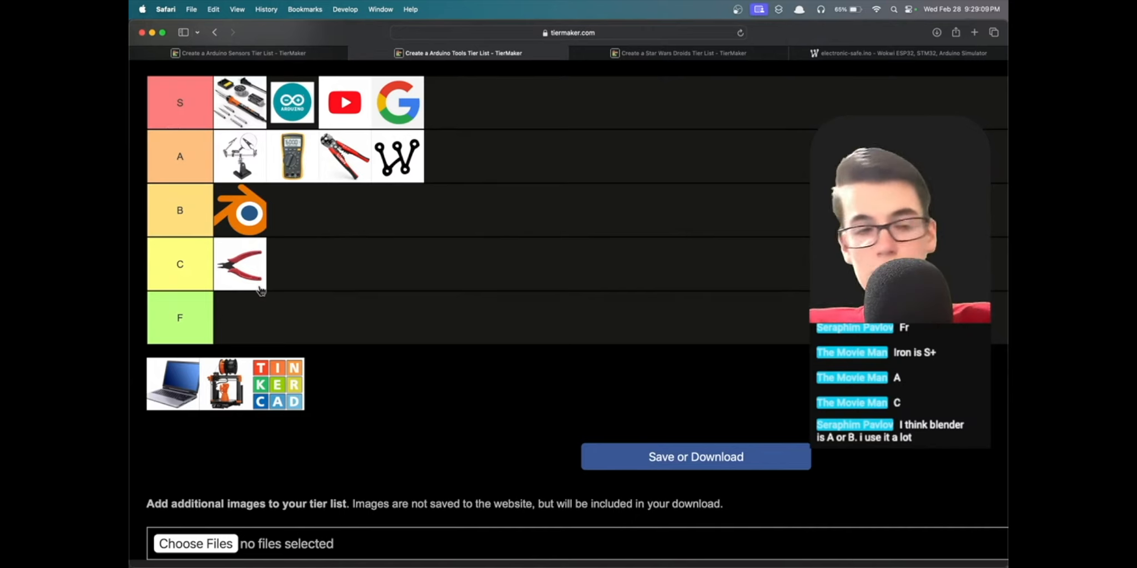
drag(258, 285, 308, 221)
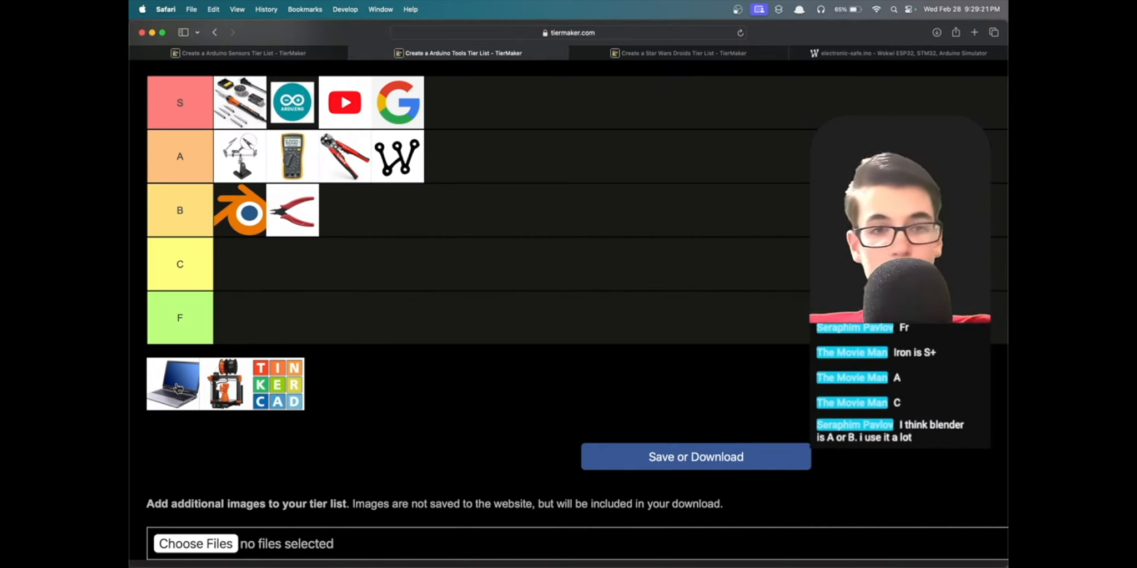
drag(177, 389, 476, 121)
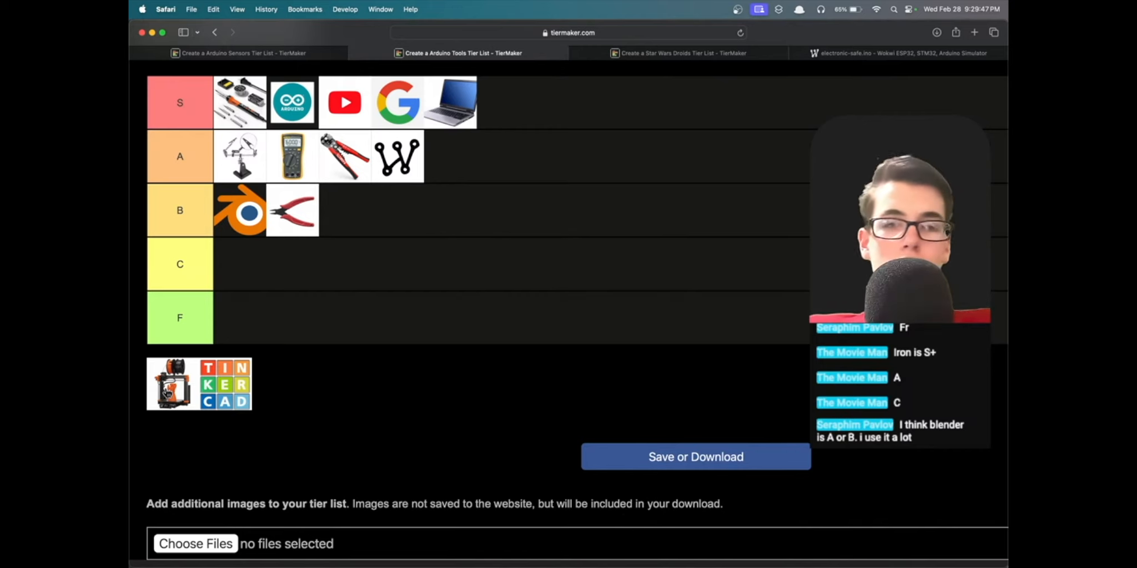
Place the 3D printer at the end of tier A, then move it down to tier B.
drag(167, 395, 463, 186)
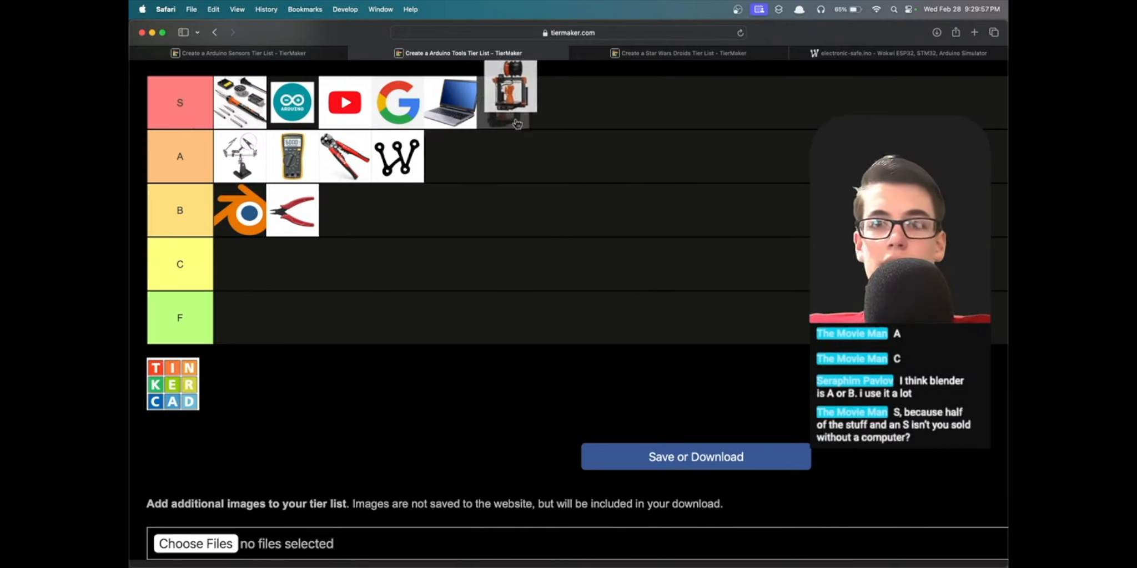
drag(450, 157, 481, 162)
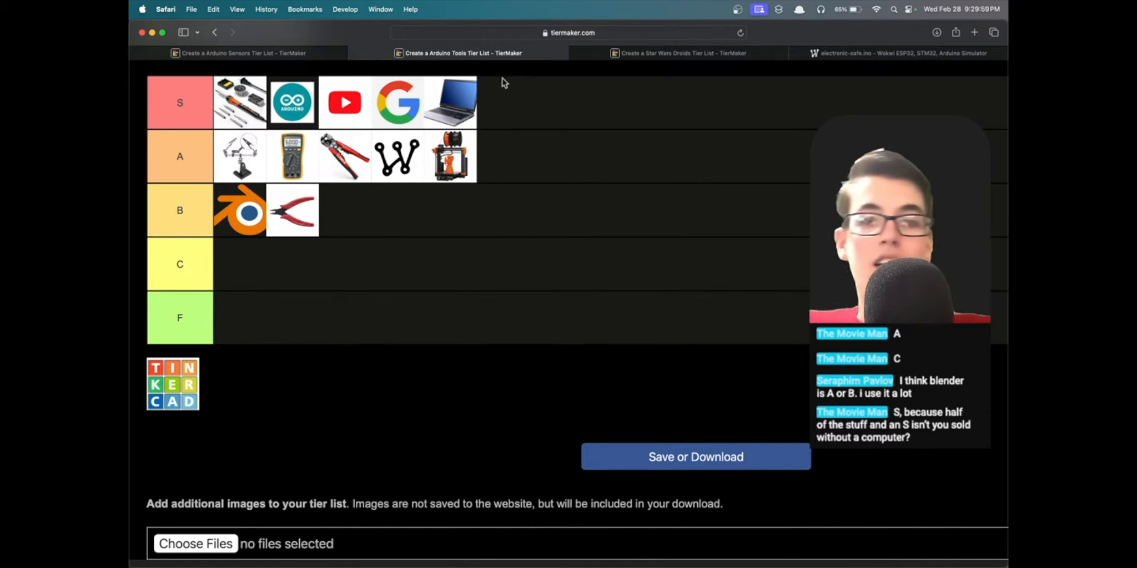
drag(458, 98, 455, 108)
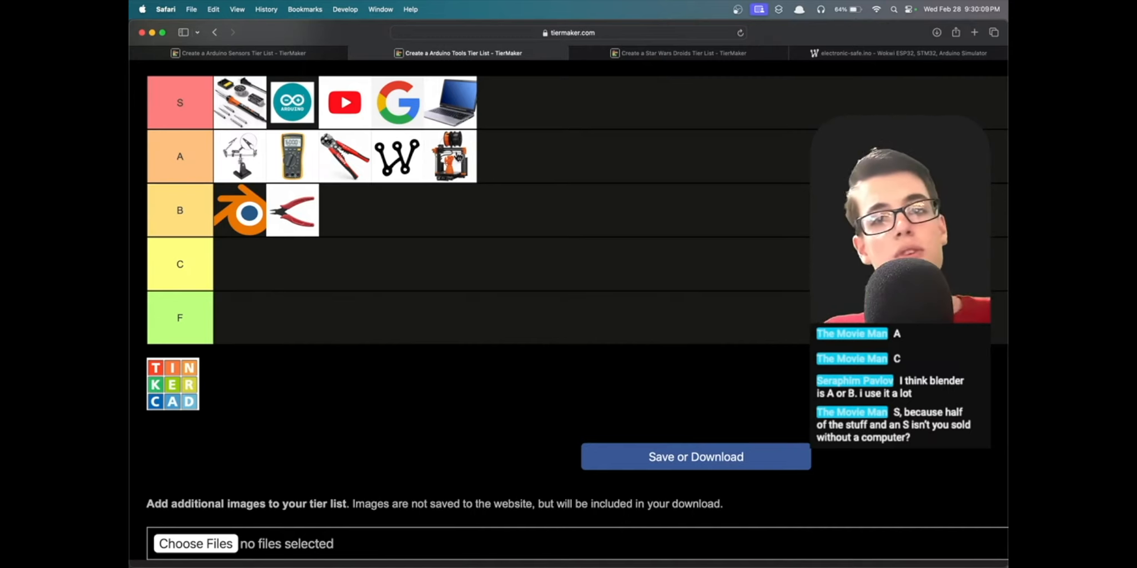
drag(451, 156, 350, 211)
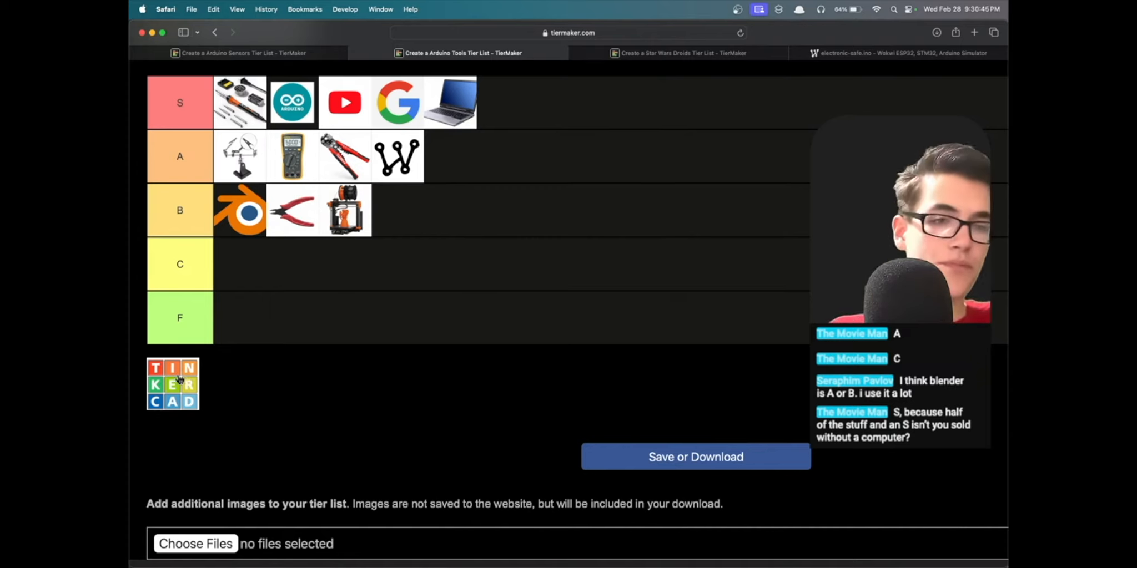
Lift Tinkercad from the unranked pool and carry it up toward the S tier.
mouse_move(187, 382)
mouse_down()
mouse_move(481, 227)
mouse_move(501, 118)
mouse_up()
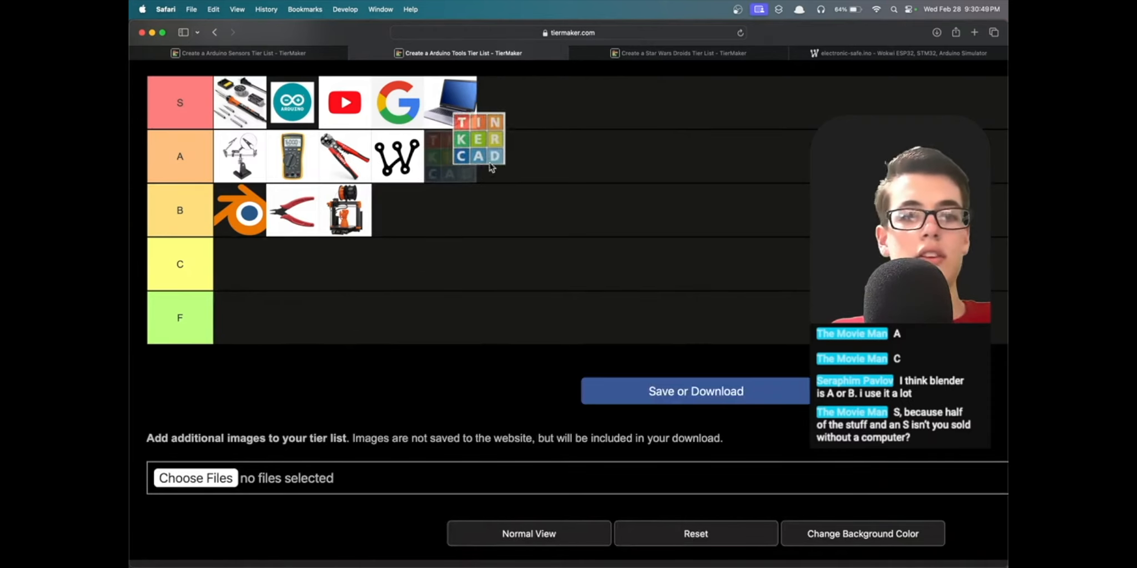
mouse_move(502, 117)
mouse_down()
mouse_move(514, 129)
mouse_move(511, 102)
mouse_up()
Visit the Wokwi safe project, discard a stray blank tab, and show the Arduino Sensors tier list.
click(806, 54)
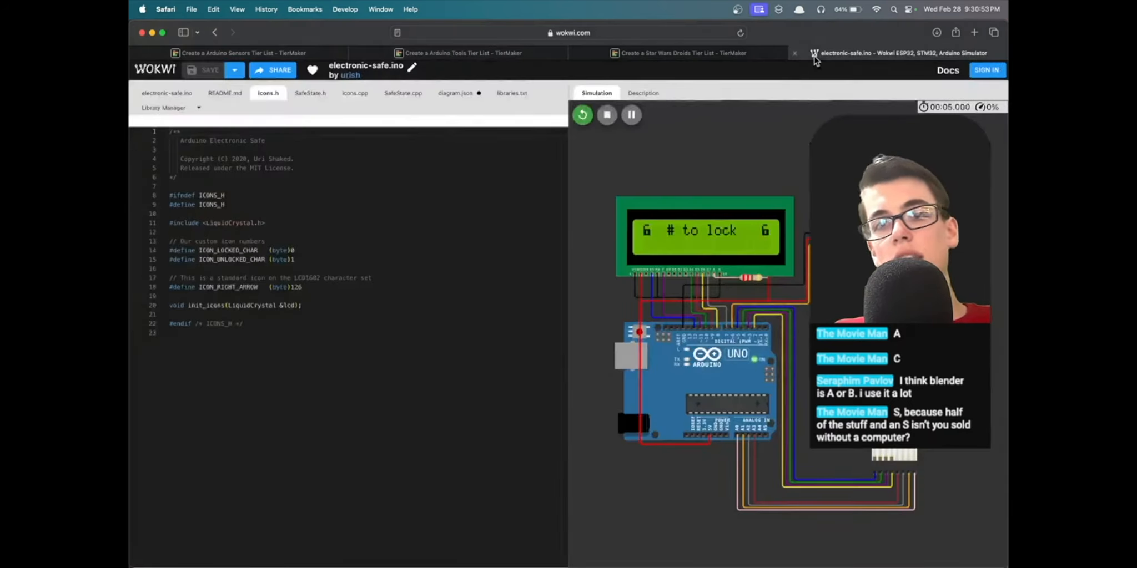
click(975, 32)
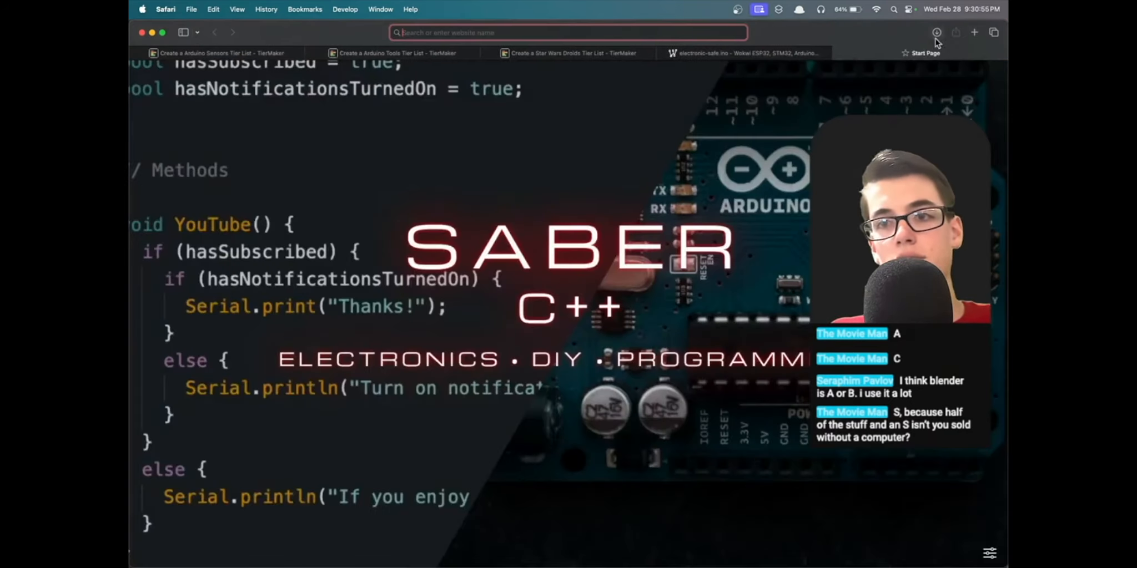
click(835, 55)
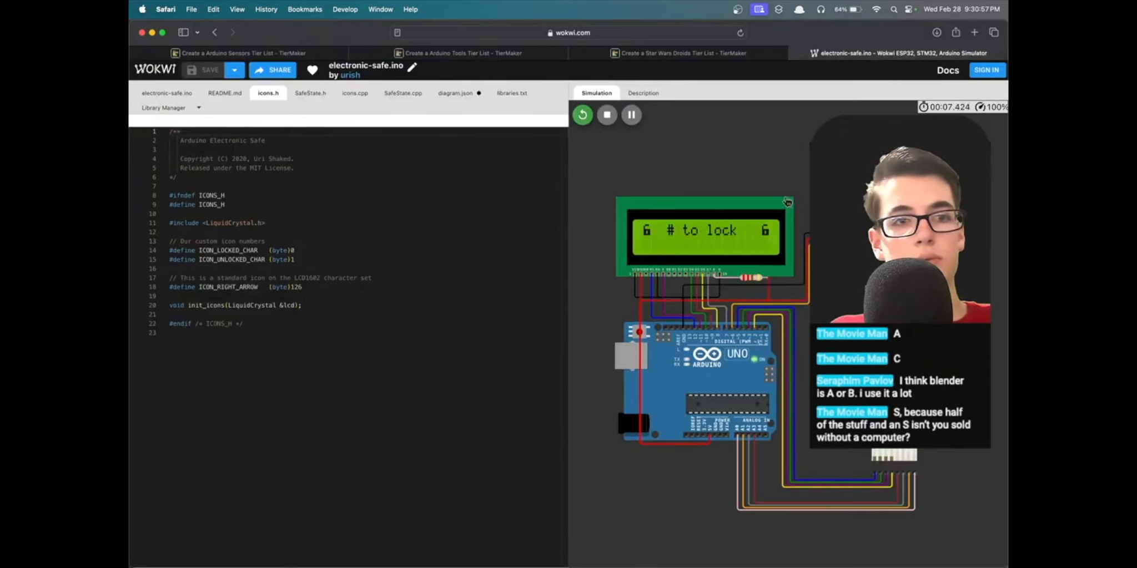
click(302, 55)
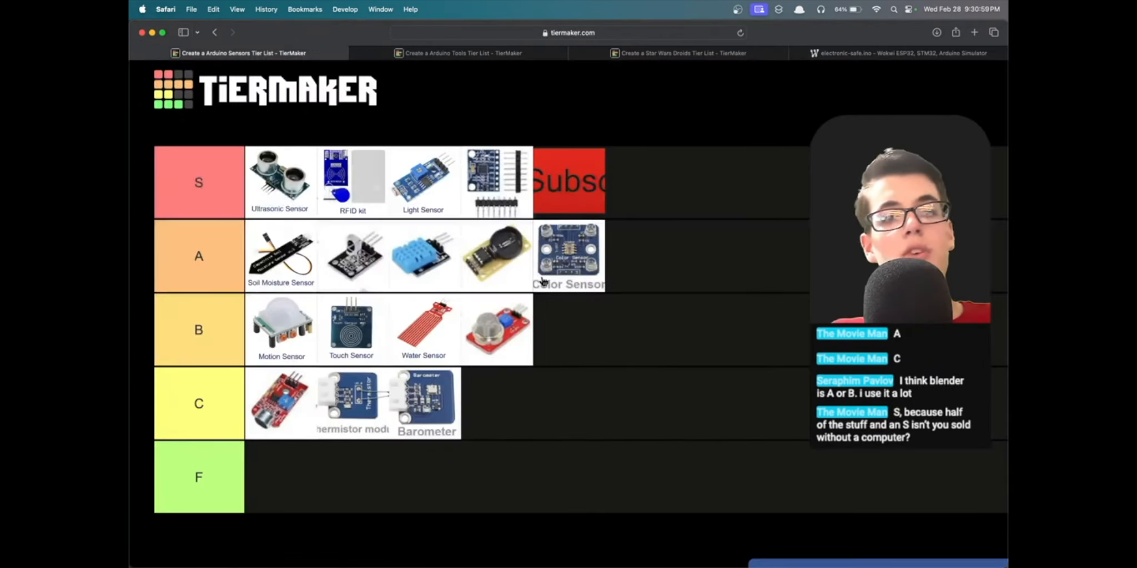
On the Arduino Tools list, try Tinkercad in tier A, then return it to the end of tier S.
click(454, 52)
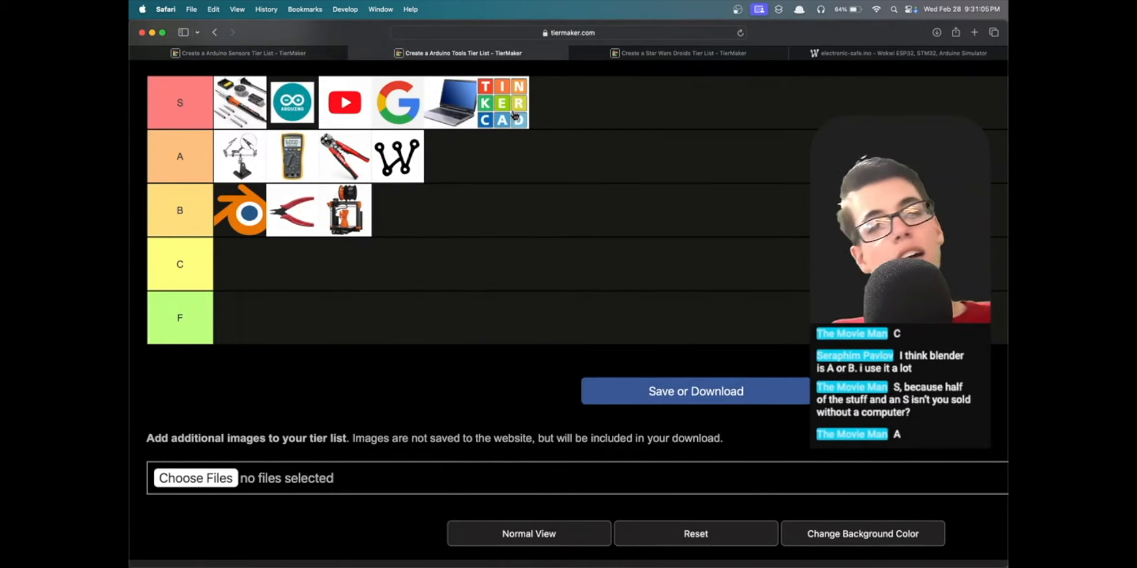
drag(514, 115, 476, 168)
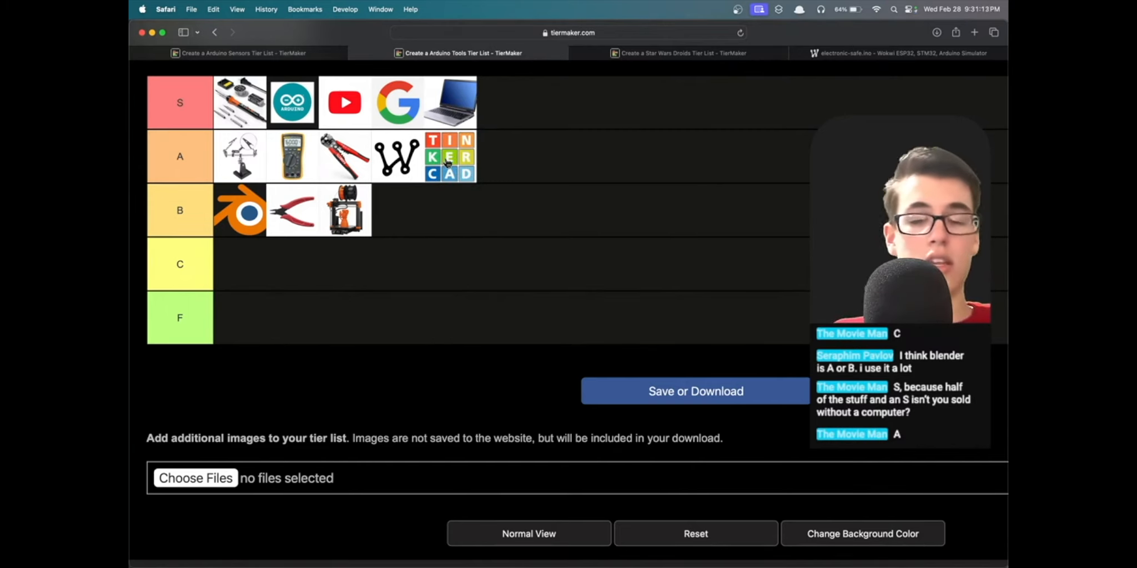
drag(448, 163, 498, 110)
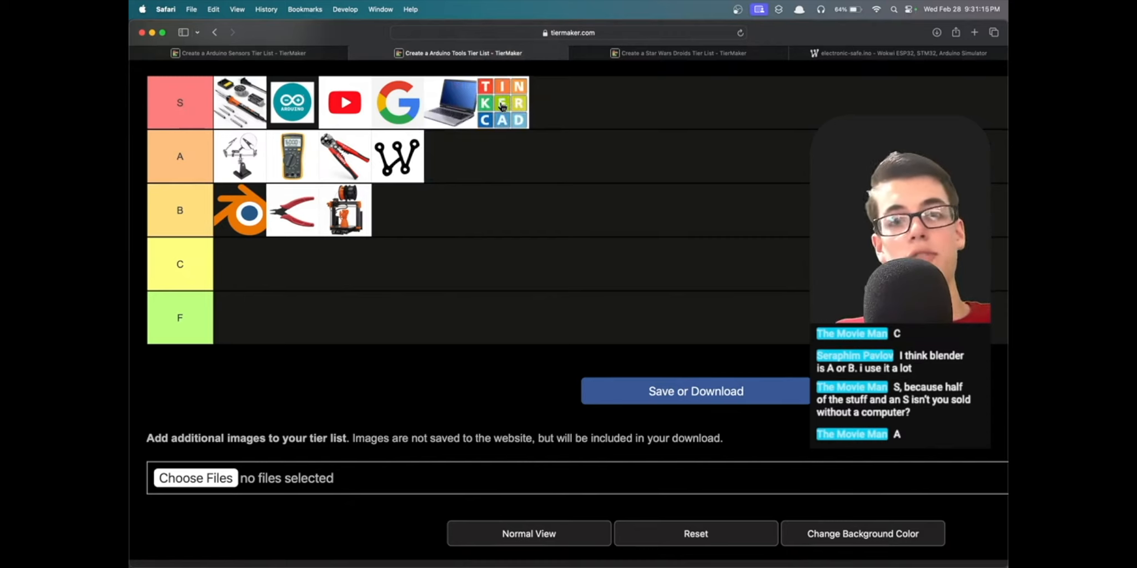